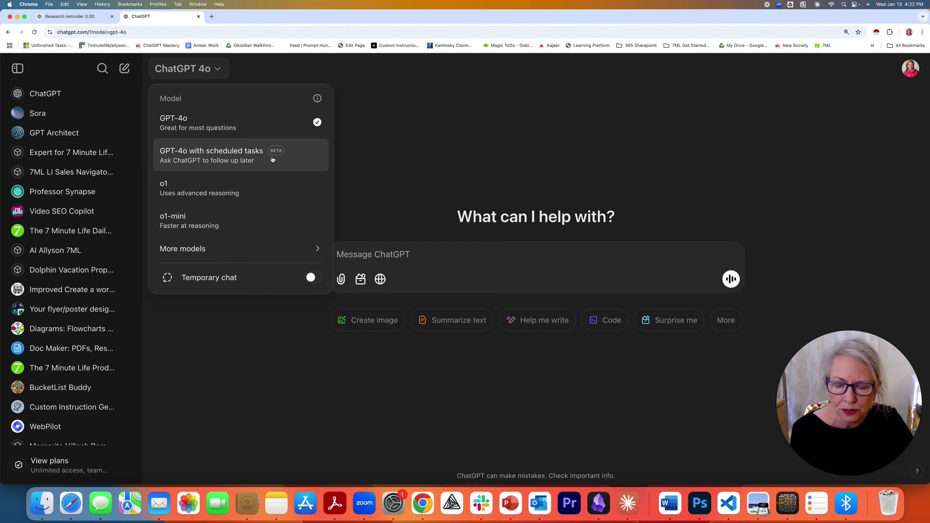
Choose the GPT-4o with scheduled tasks model for the chat.
{"action": "left_click", "coordinate": [267, 155]}
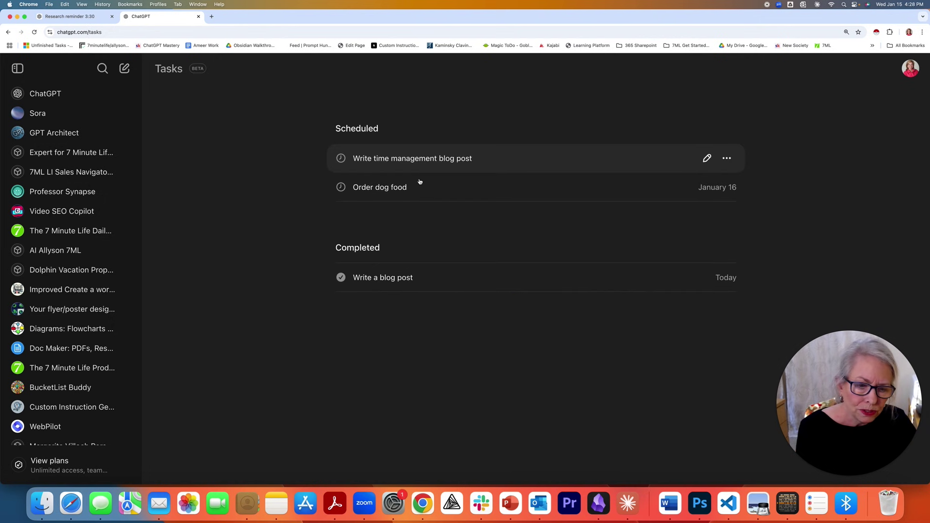
Review the To-Do List PDF in Acrobat and the task list in Reminders, and minimize the Reminders window.
{"action": "left_click", "coordinate": [335, 507]}
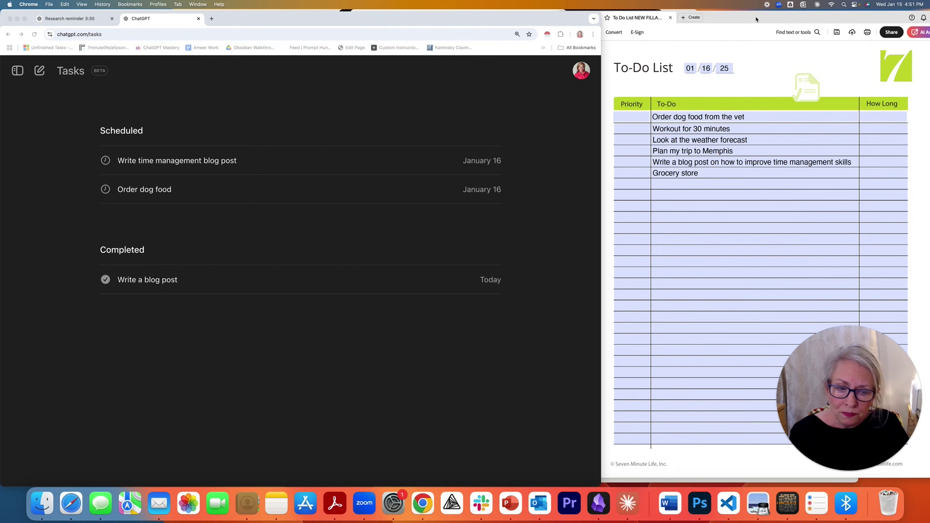
{"action": "left_click", "coordinate": [817, 506]}
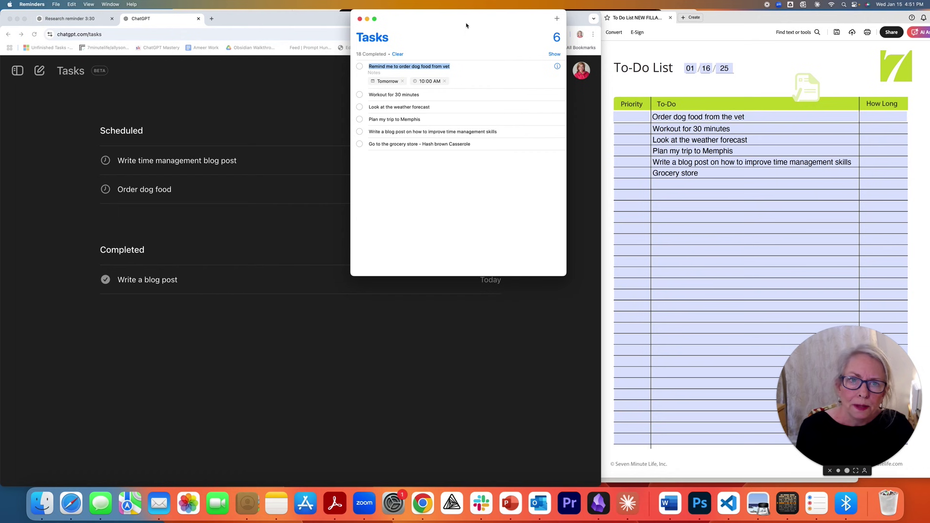
{"action": "left_click", "coordinate": [667, 51]}
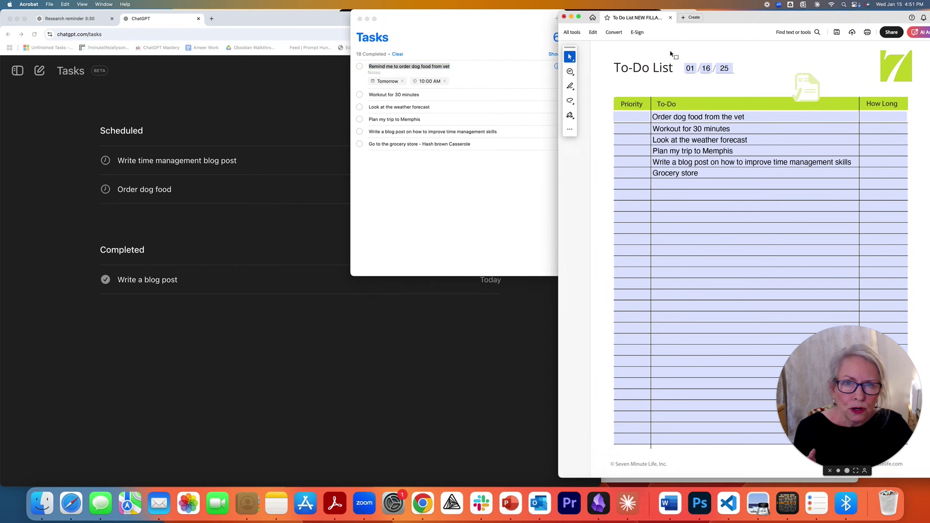
{"action": "left_click", "coordinate": [367, 18]}
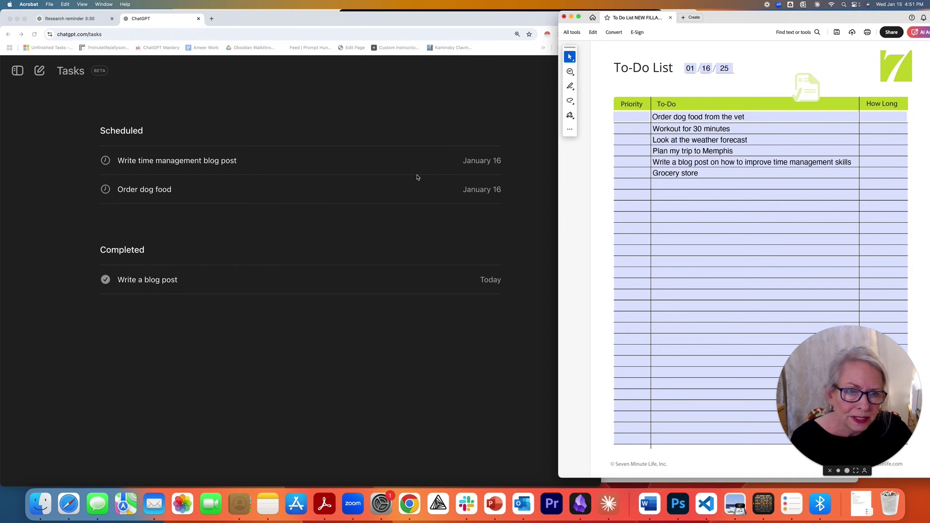
In ChatGPT, open the scheduled Order dog food task for editing and review its name and instructions.
{"action": "left_click", "coordinate": [156, 192]}
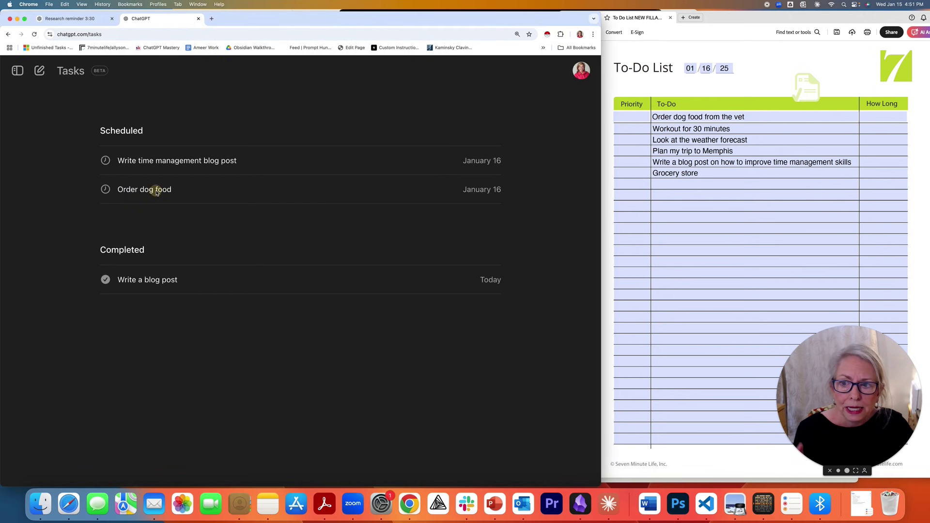
{"action": "left_click", "coordinate": [202, 192]}
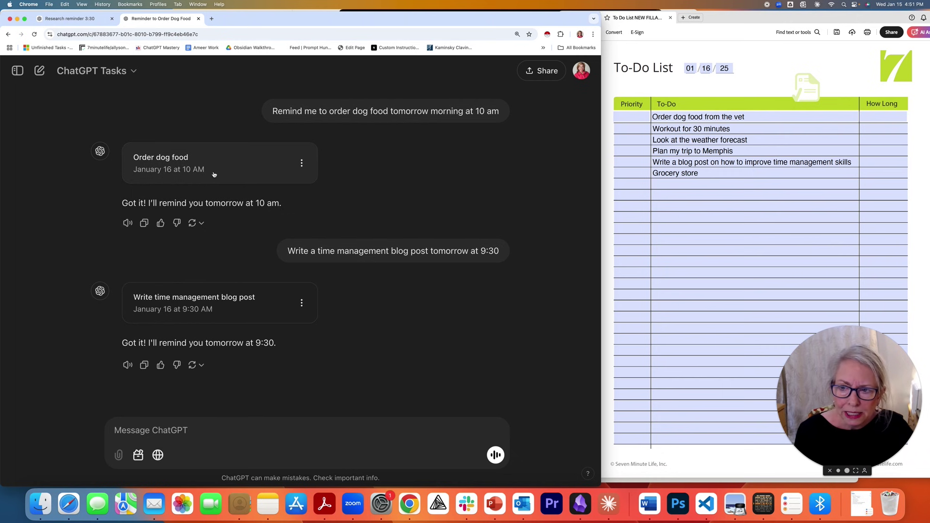
{"action": "left_click", "coordinate": [214, 174]}
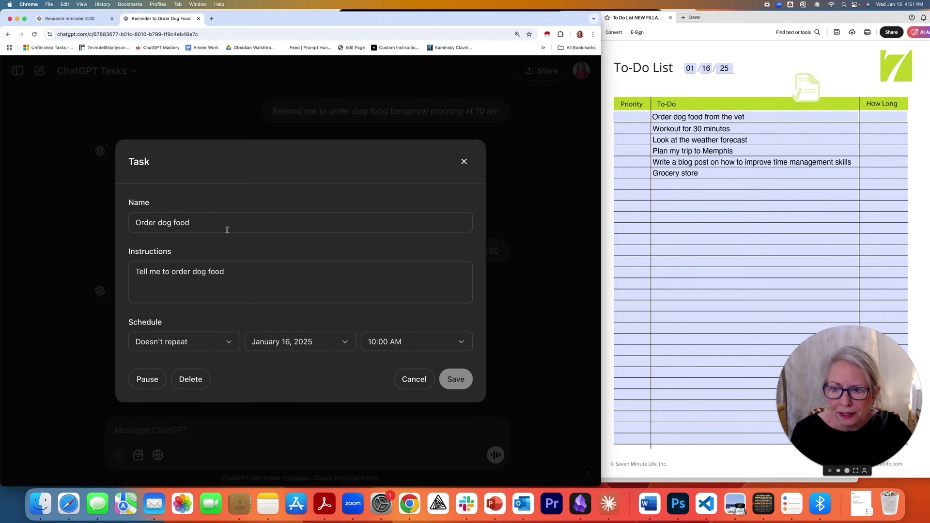
{"action": "left_click_drag", "start_coordinate": [224, 228], "coordinate": [130, 224]}
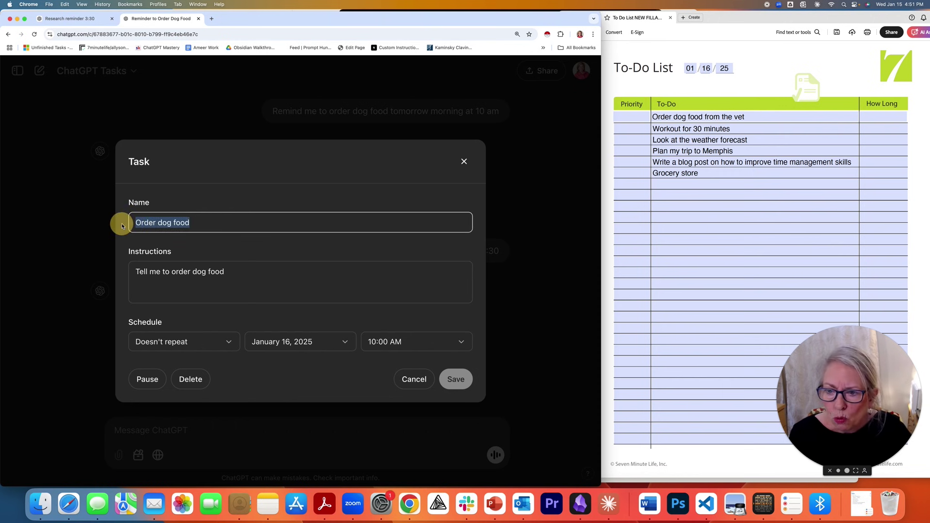
{"action": "left_click_drag", "start_coordinate": [248, 277], "coordinate": [129, 275]}
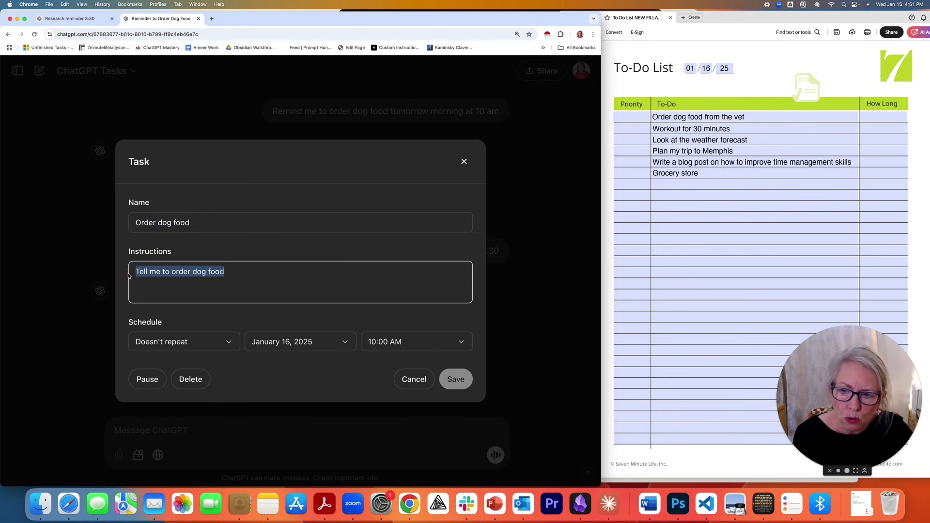
Review the repeat options, schedule the Order dog food task for January 16, 2025 at 10:00 AM, and save it.
{"action": "left_click", "coordinate": [229, 344]}
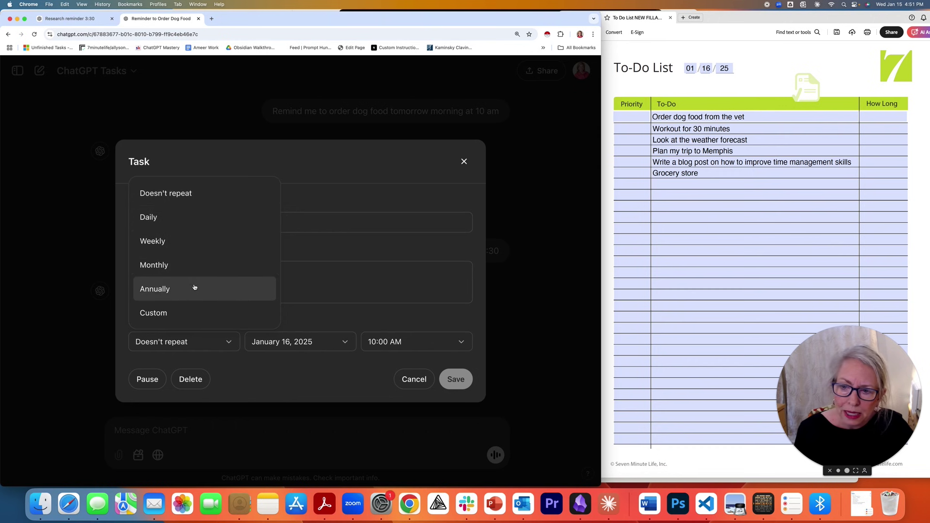
{"action": "left_click", "coordinate": [308, 313]}
{"action": "left_click", "coordinate": [320, 335]}
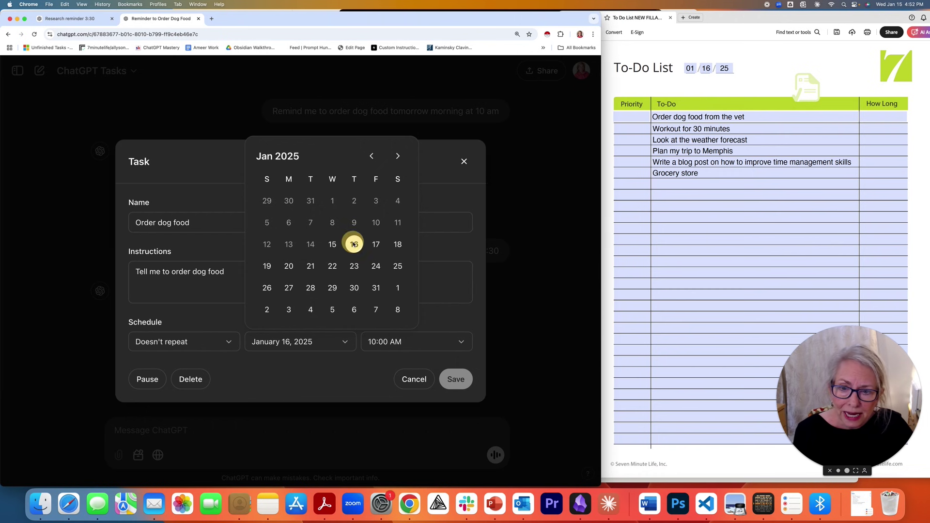
{"action": "left_click", "coordinate": [353, 242]}
{"action": "left_click", "coordinate": [459, 340]}
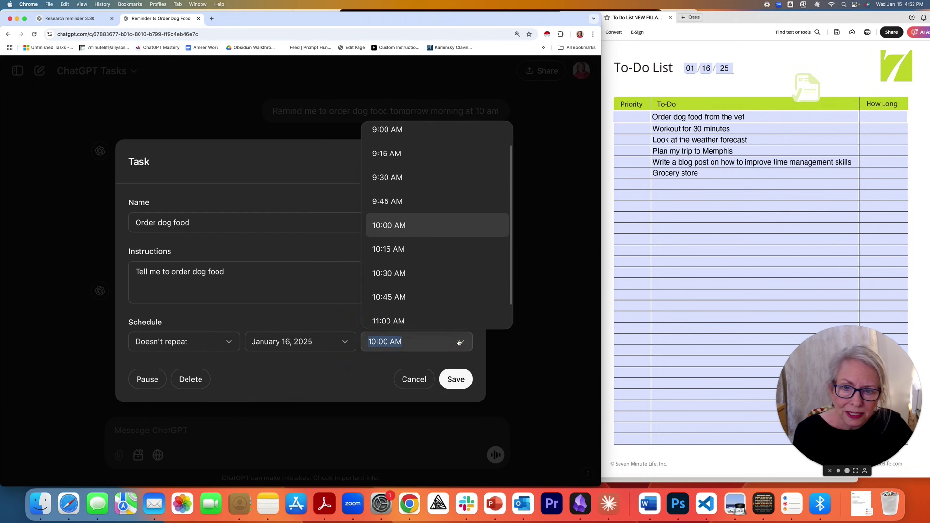
{"action": "left_click", "coordinate": [432, 224]}
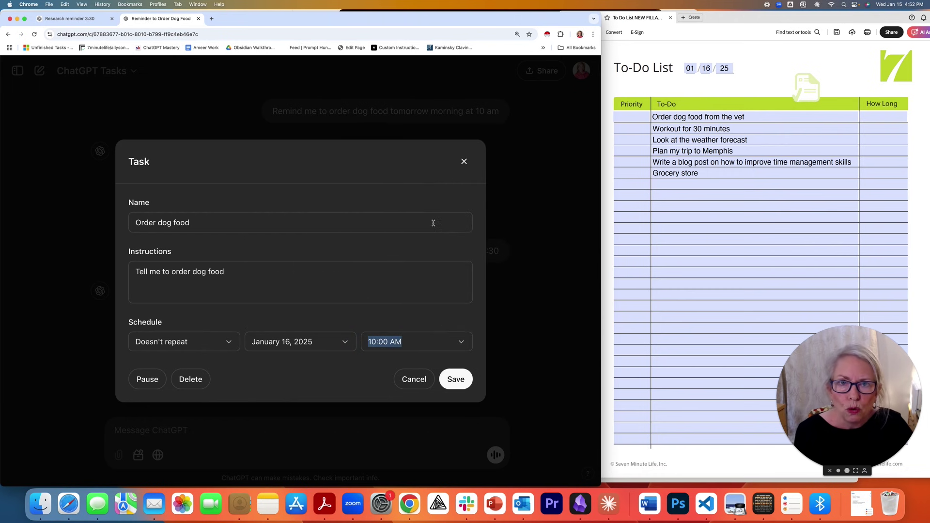
{"action": "left_click", "coordinate": [454, 382]}
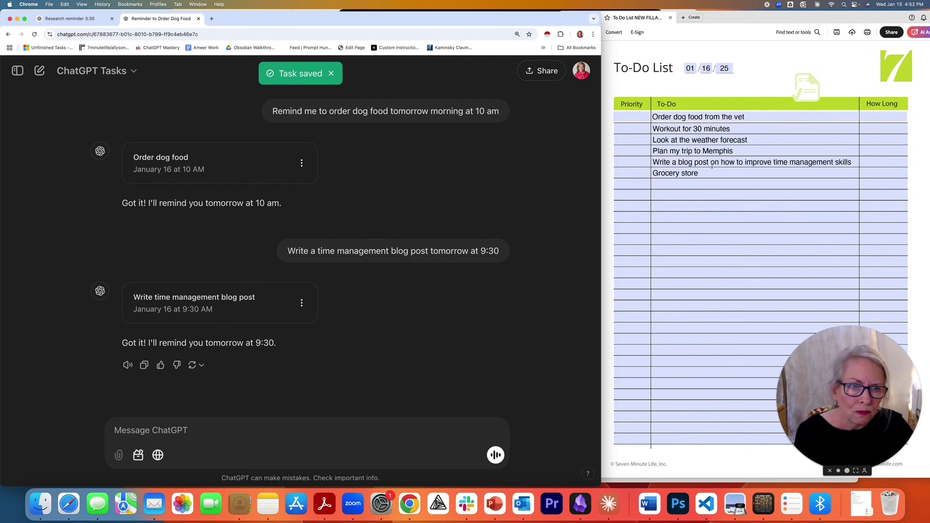
Open the Write time management blog post task, review its name and instructions, and close it.
{"action": "left_click", "coordinate": [182, 308]}
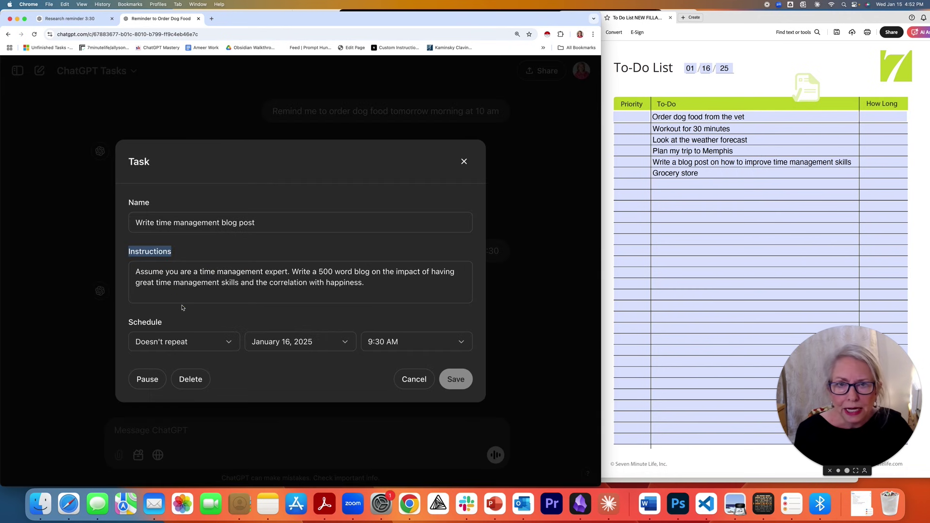
{"action": "left_click_drag", "start_coordinate": [284, 223], "coordinate": [112, 216]}
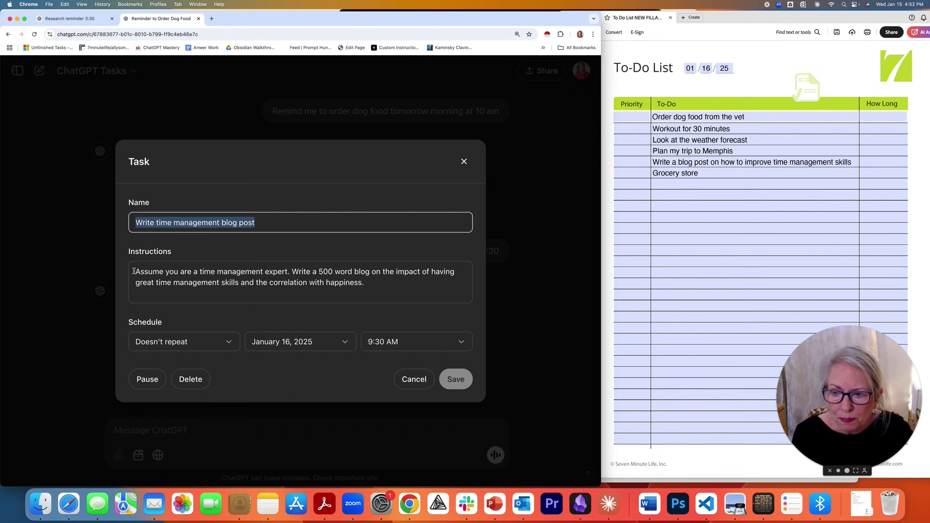
{"action": "left_click_drag", "start_coordinate": [133, 272], "coordinate": [385, 287]}
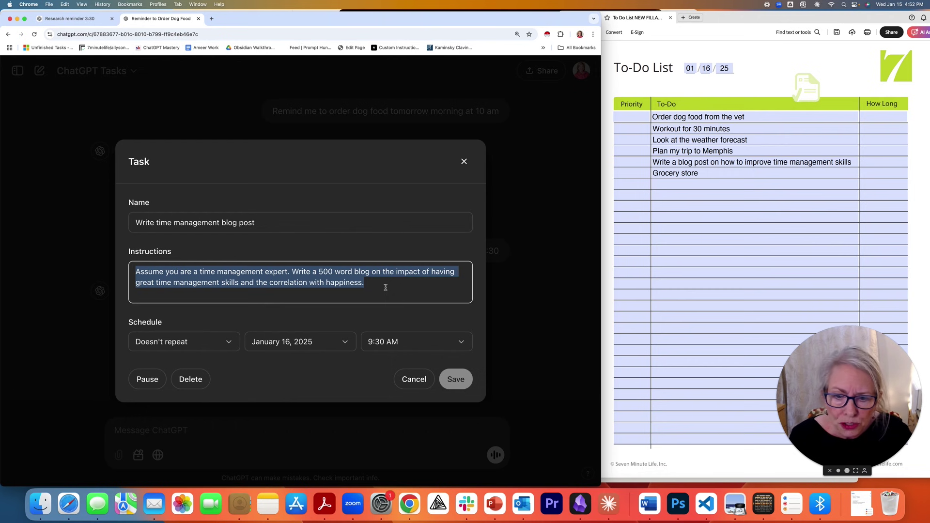
{"action": "left_click", "coordinate": [455, 380]}
{"action": "left_click", "coordinate": [456, 381]}
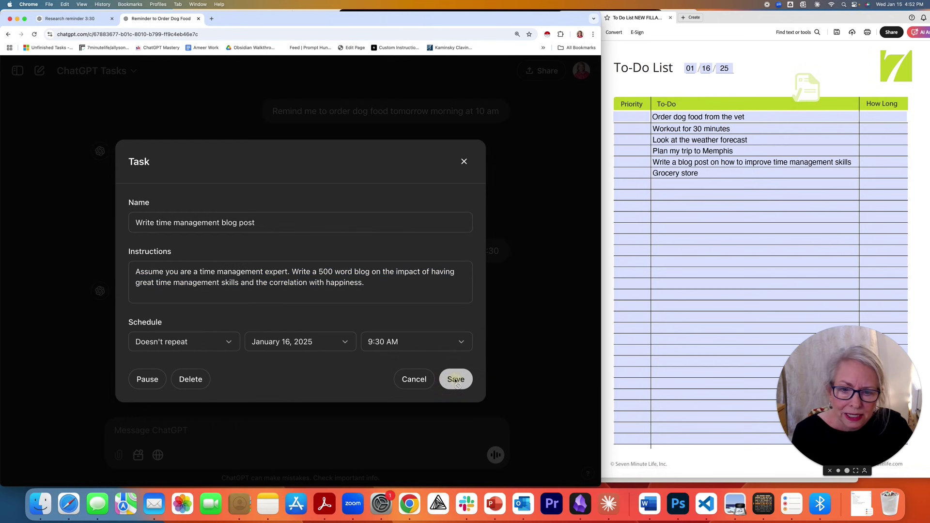
{"action": "left_click", "coordinate": [464, 161]}
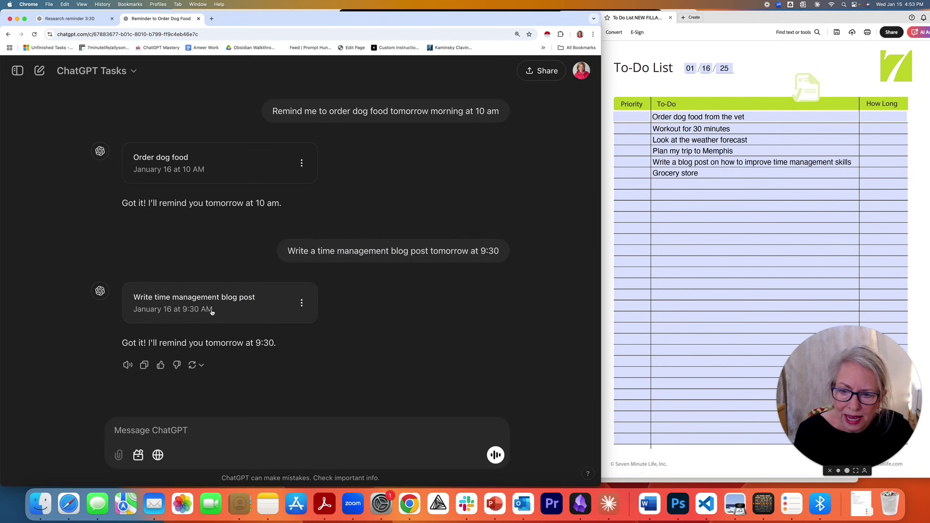
{"action": "left_click_drag", "start_coordinate": [255, 343], "coordinate": [276, 343]}
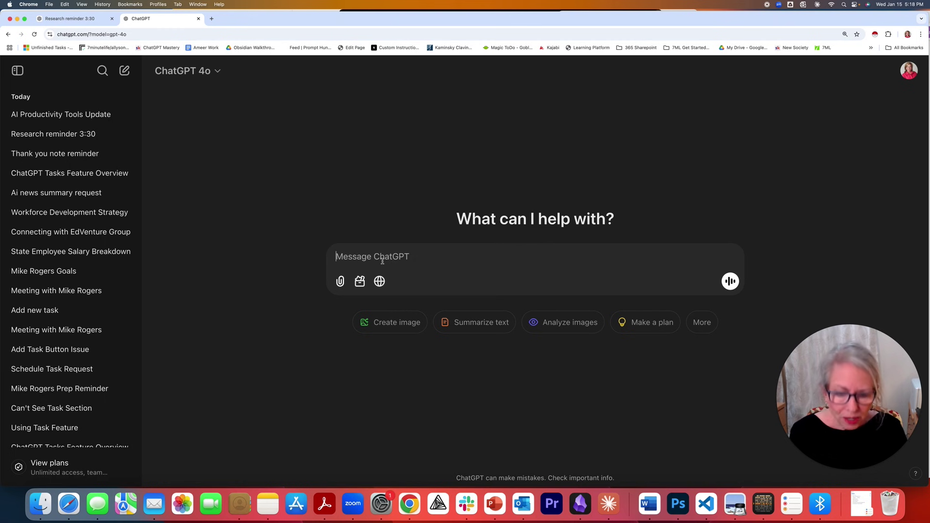
Begin a new chat prompt with the heading 'Introduction to ChatGPT' followed by a blank line.
{"action": "type", "text": "Intro"}
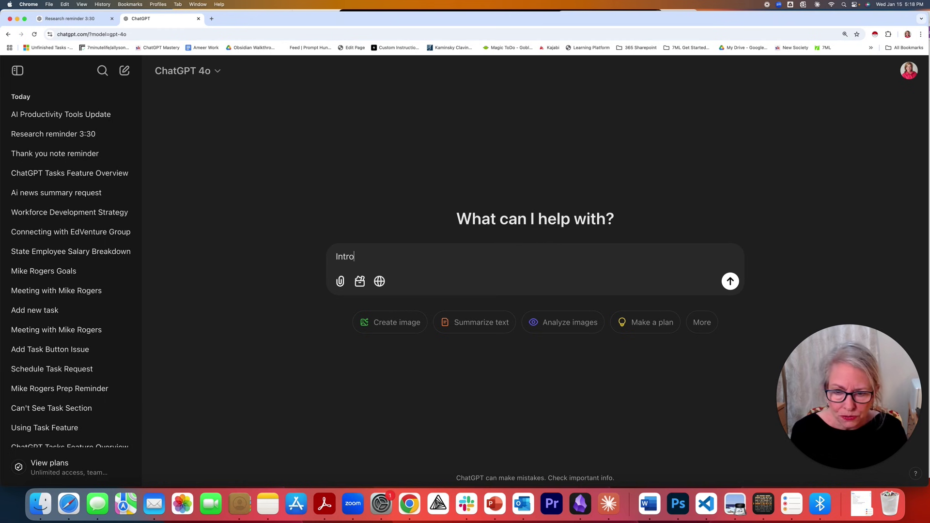
{"action": "type", "text": "duction to "}
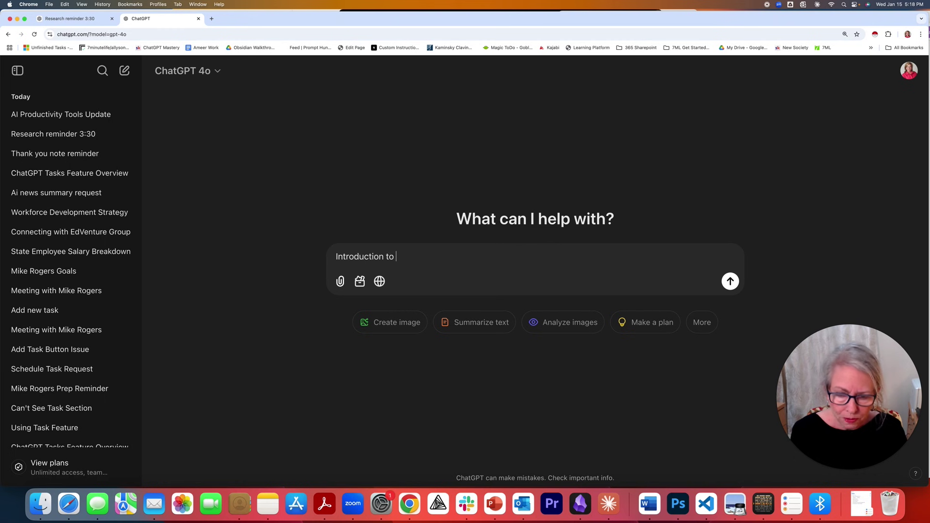
{"action": "type", "text": "ChatGPT"}
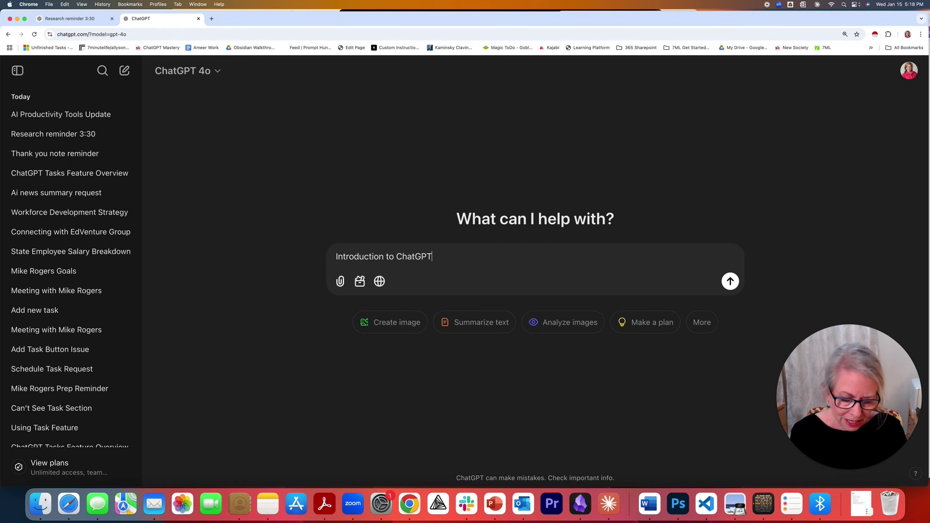
{"action": "key", "text": "shift+Return"}
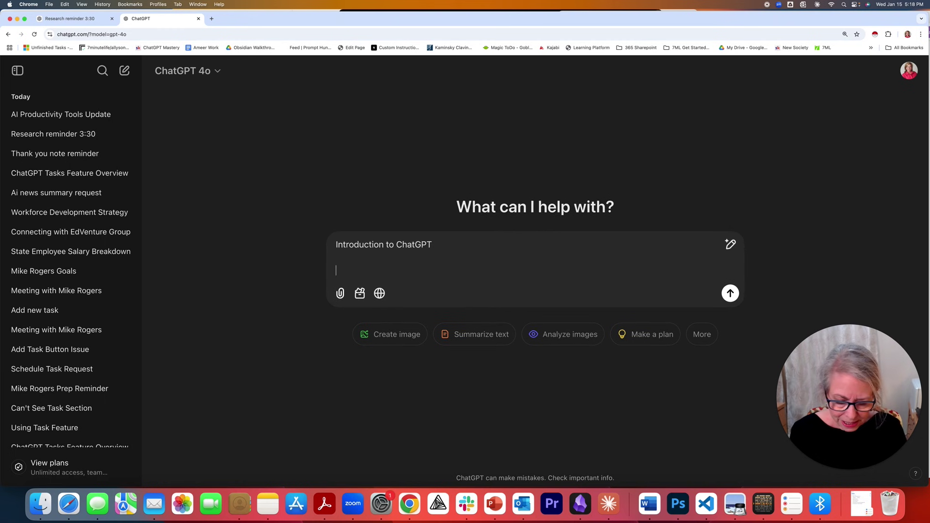
Write in the prompt under the heading: 'Assume you are an expert in Generative AI and you are an instructional designer.'.
{"action": "type", "text": "Assume you ar"}
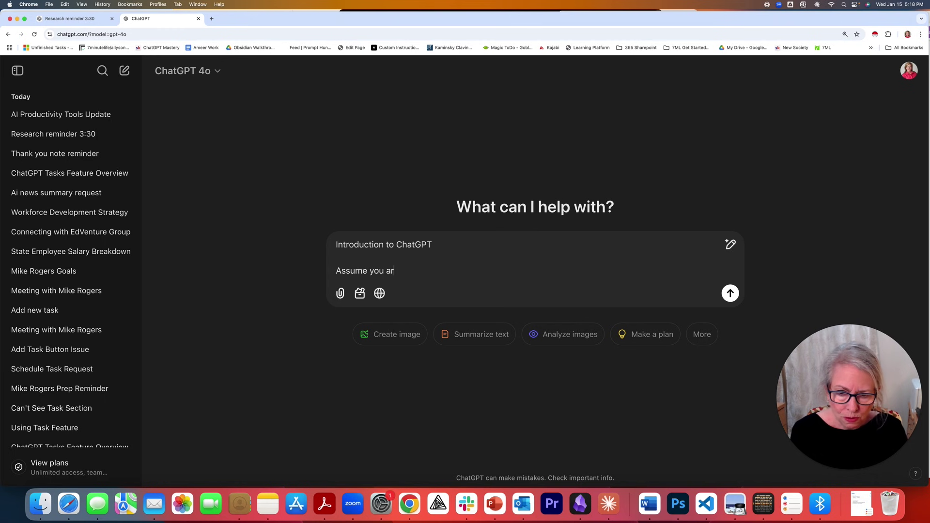
{"action": "type", "text": "e an "}
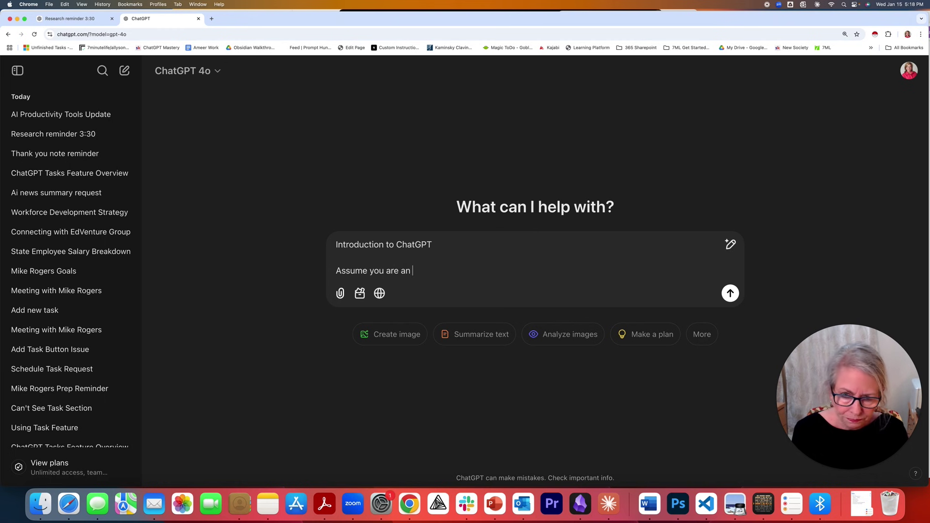
{"action": "type", "text": "exper"}
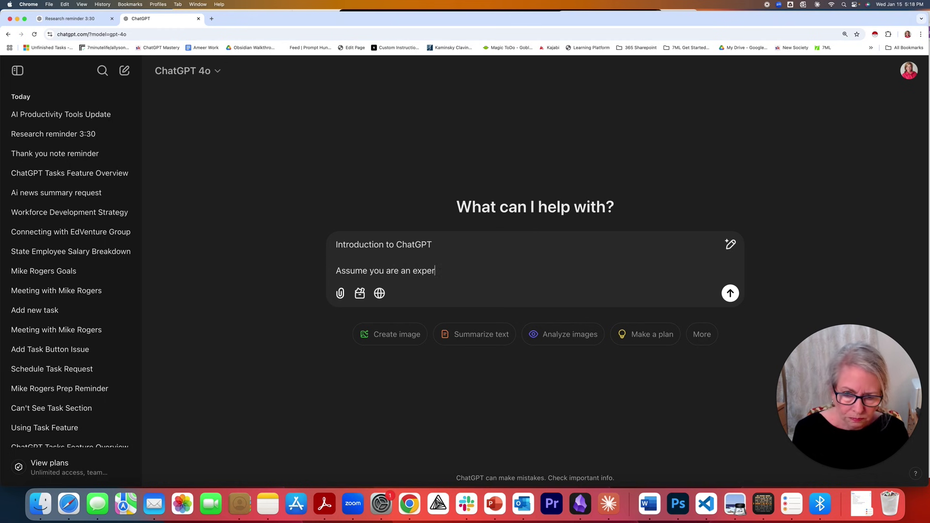
{"action": "type", "text": "t in Ge"}
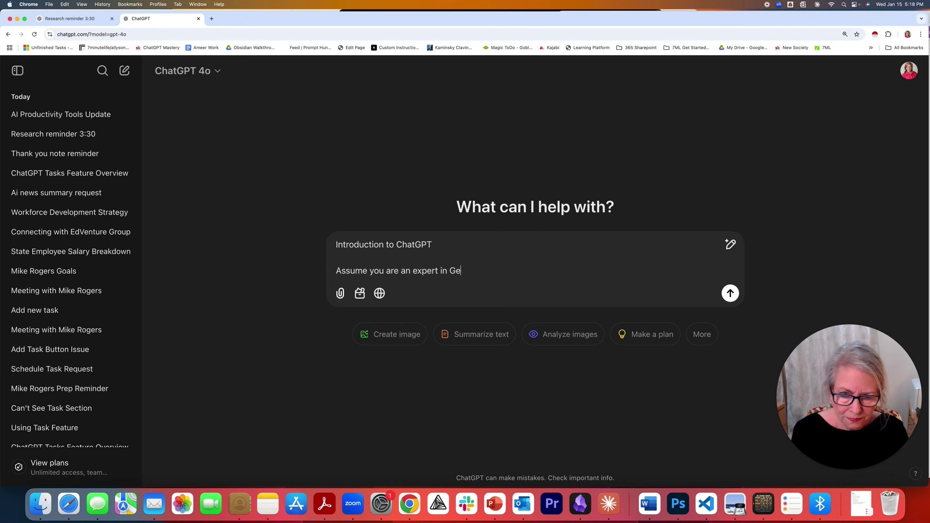
{"action": "type", "text": "nerative "}
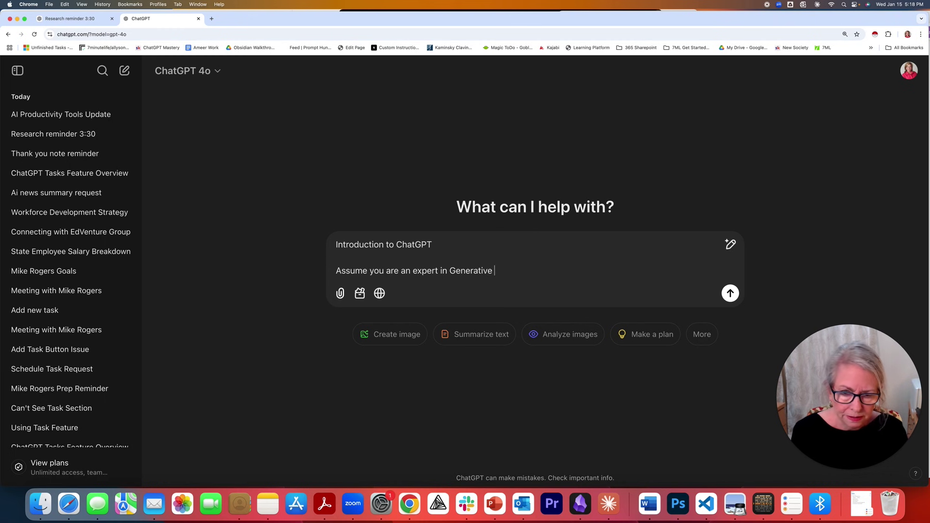
{"action": "type", "text": "AI and you a"}
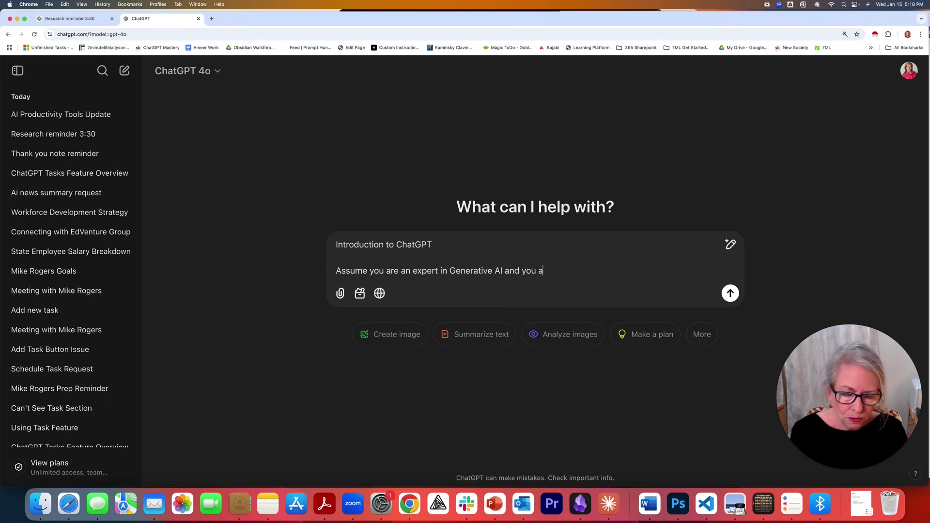
{"action": "type", "text": "re an instruc"}
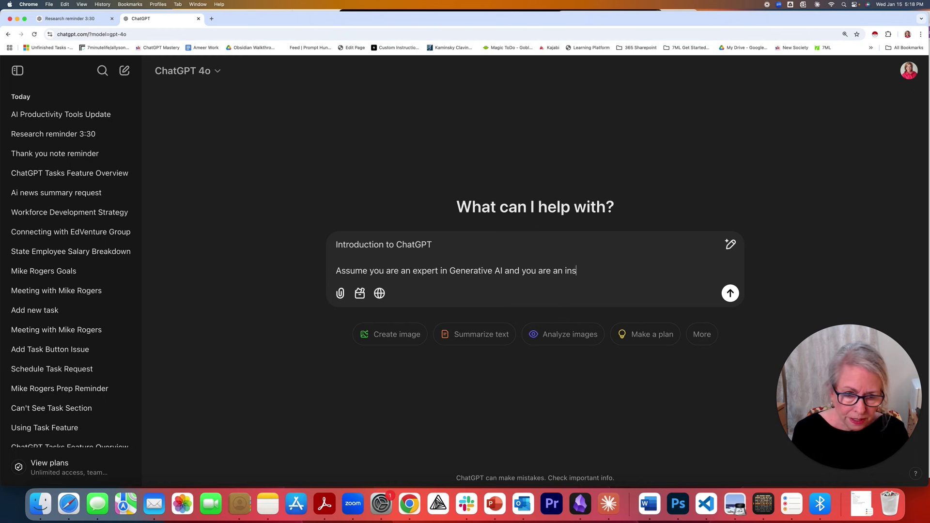
{"action": "type", "text": "al designer."}
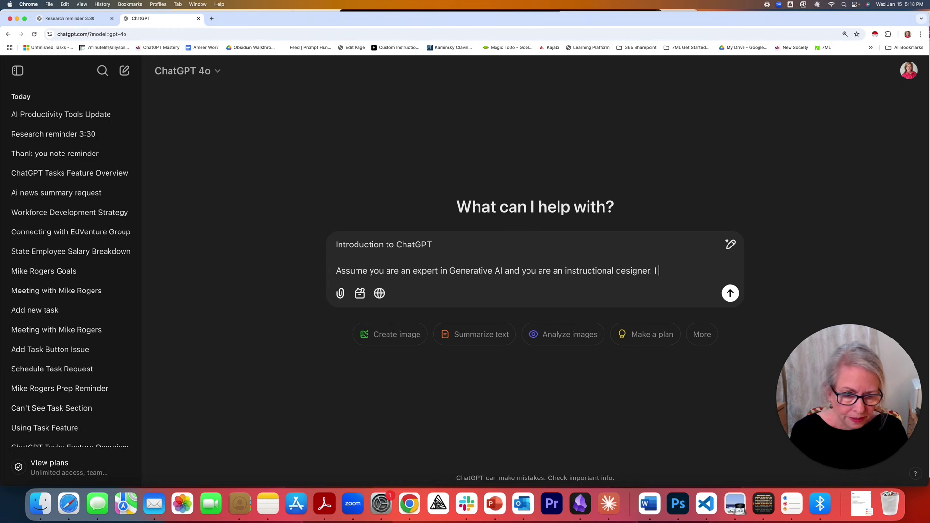
Continue the prompt paragraph with 'I want to create a 90 minute class that is live via Zoom for beginners and'.
{"action": "type", "text": " I want to cre"}
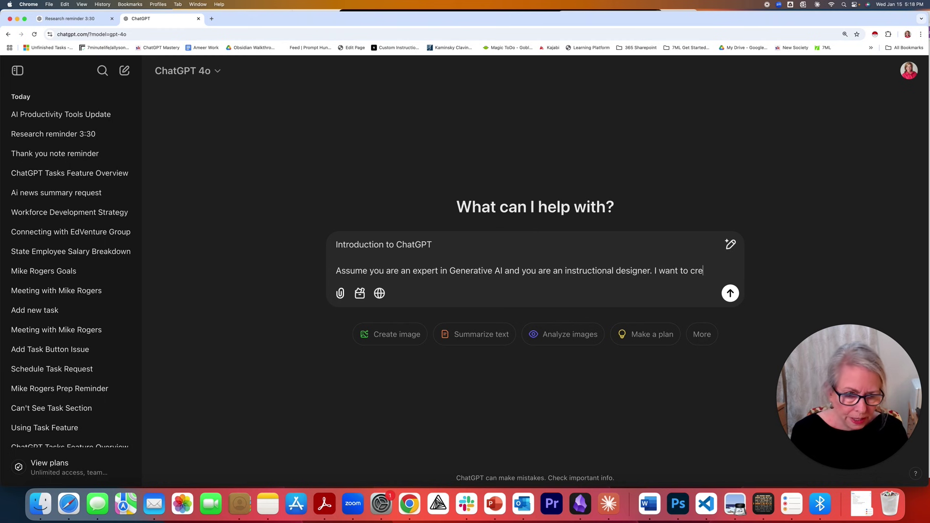
{"action": "type", "text": "ate a"}
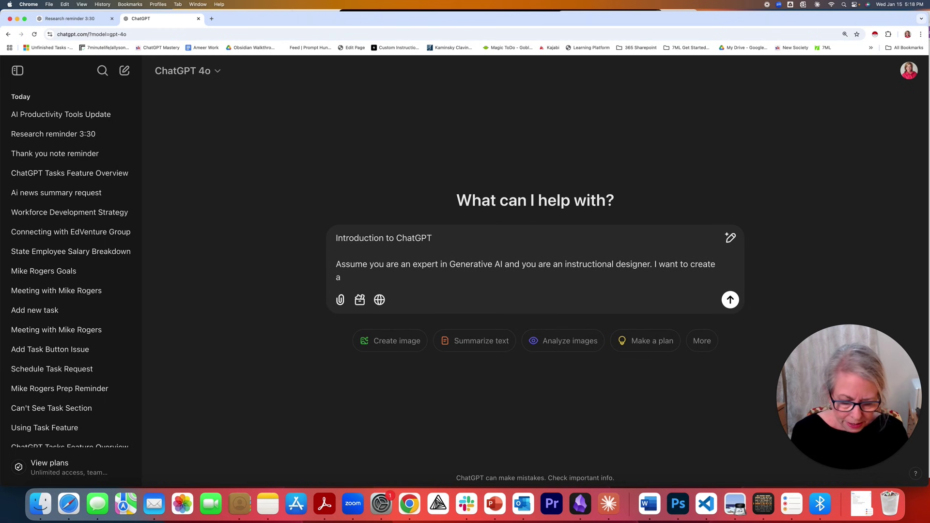
{"action": "type", "text": " 90 mi"}
{"action": "key", "text": "BackSpace"}
{"action": "type", "text": "90 minute"}
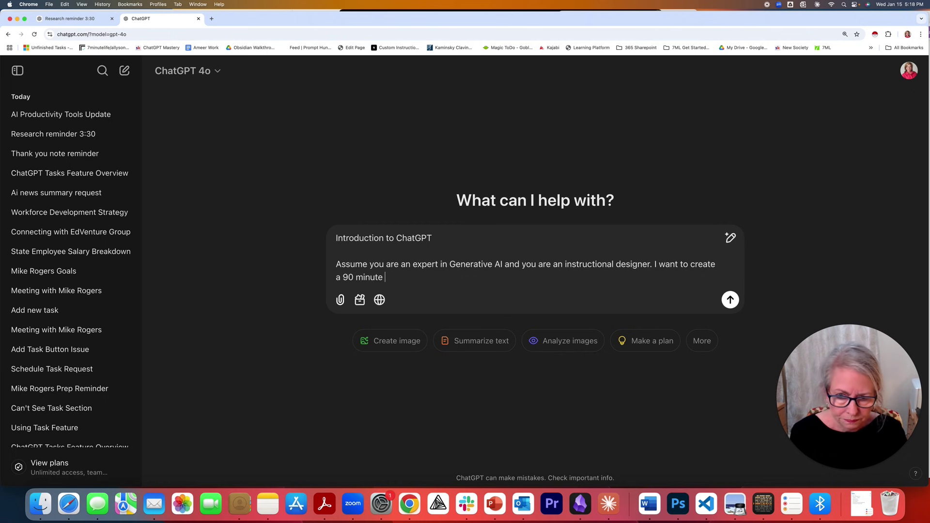
{"action": "type", "text": " class that"}
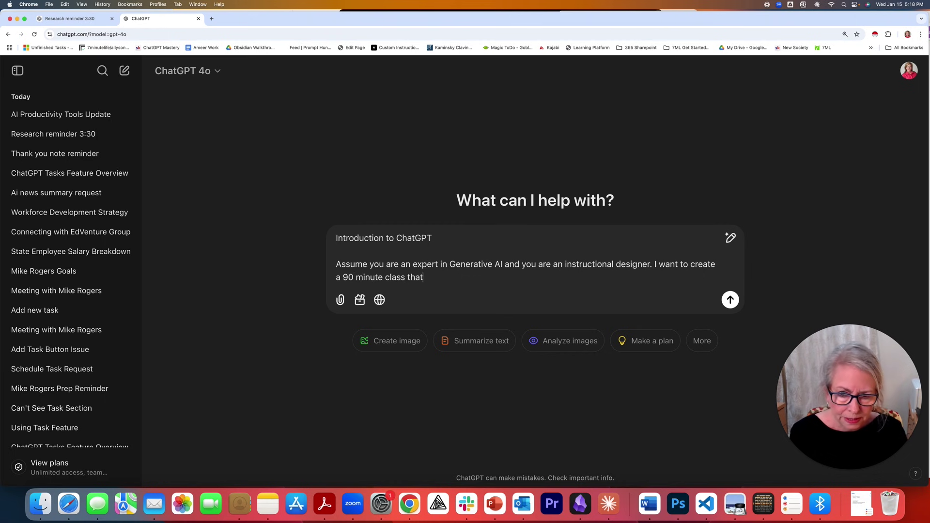
{"action": "type", "text": " is live"}
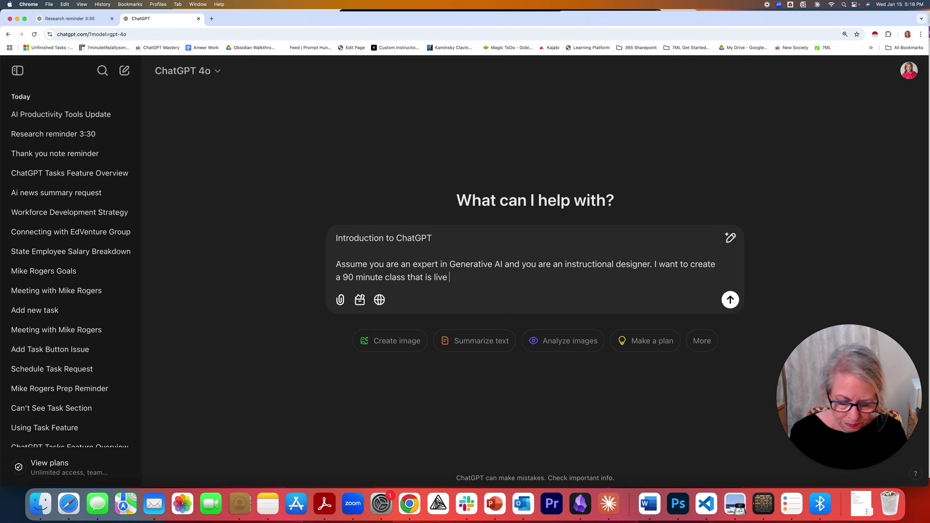
{"action": "type", "text": " via zo"}
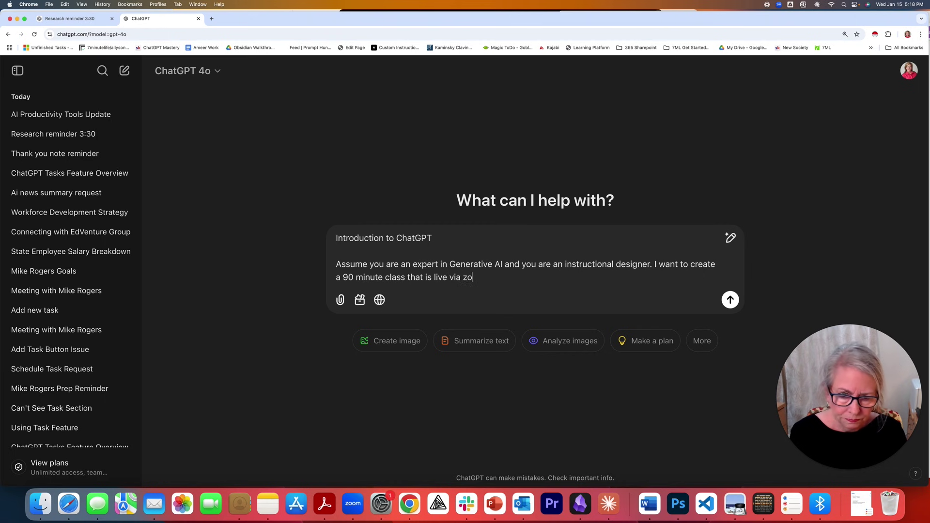
{"action": "key", "text": "BackSpace"}
{"action": "key", "text": "BackSpace"}
{"action": "type", "text": "Zoom for "}
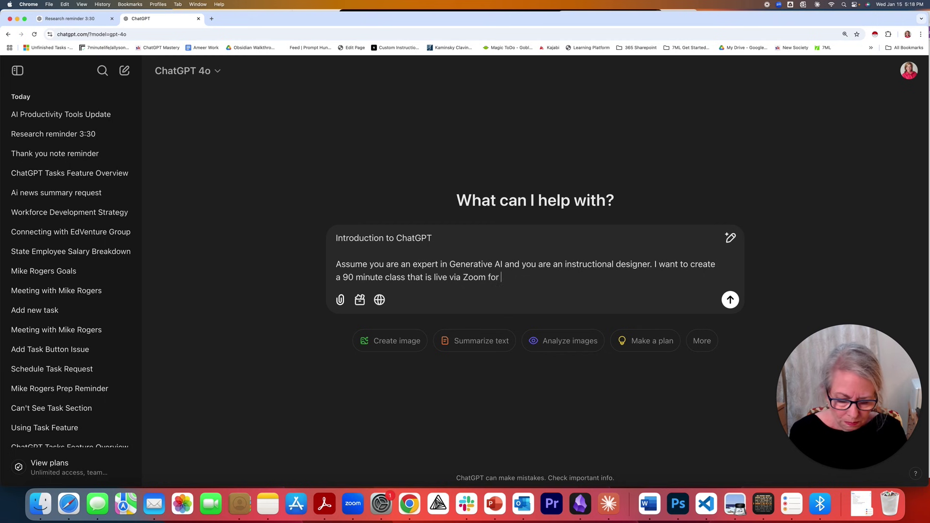
{"action": "type", "text": "beginn"}
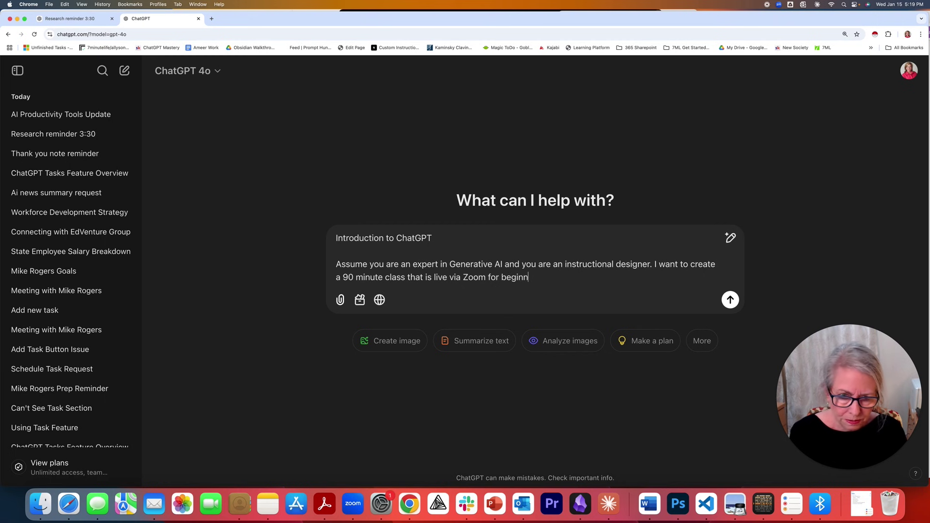
{"action": "type", "text": "ers and "}
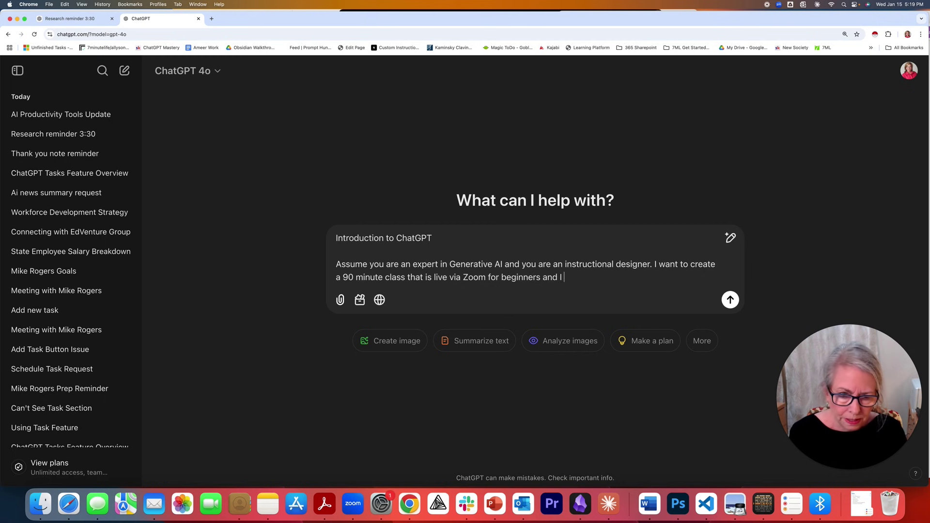
Complete the sentence about the beginners' class with 'I don't want to use any tech jargon.'.
{"action": "type", "text": "I don't w"}
{"action": "key", "text": "BackSpace"}
{"action": "type", "text": "don't w"}
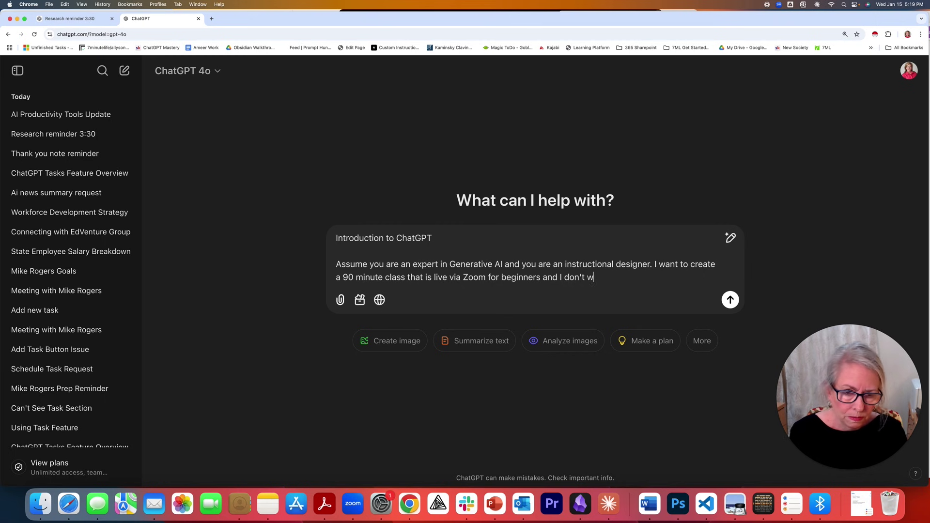
{"action": "type", "text": "ant to "}
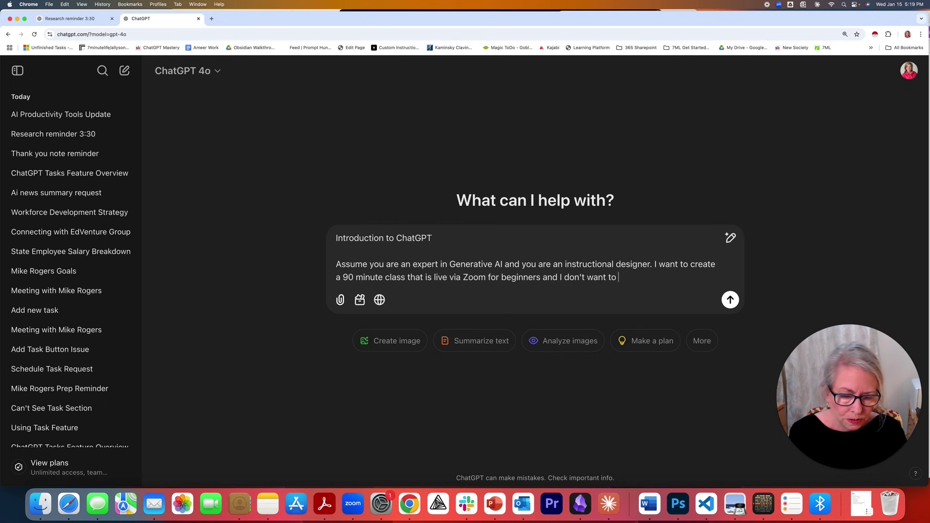
{"action": "type", "text": "use any"}
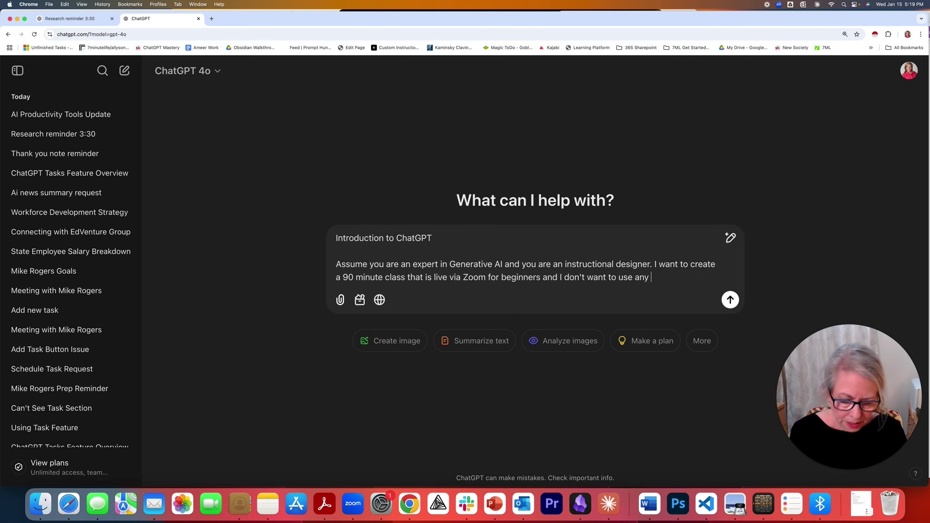
{"action": "type", "text": " tech"}
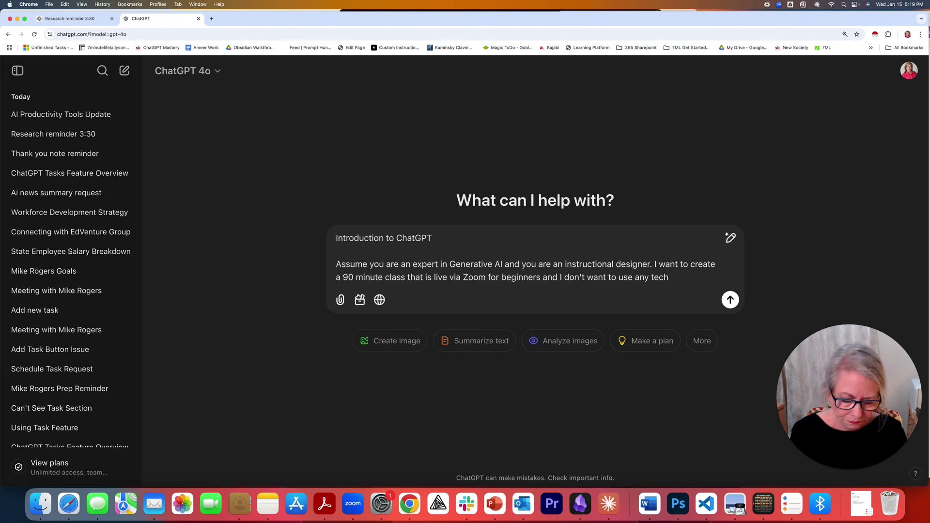
{"action": "type", "text": " jar"}
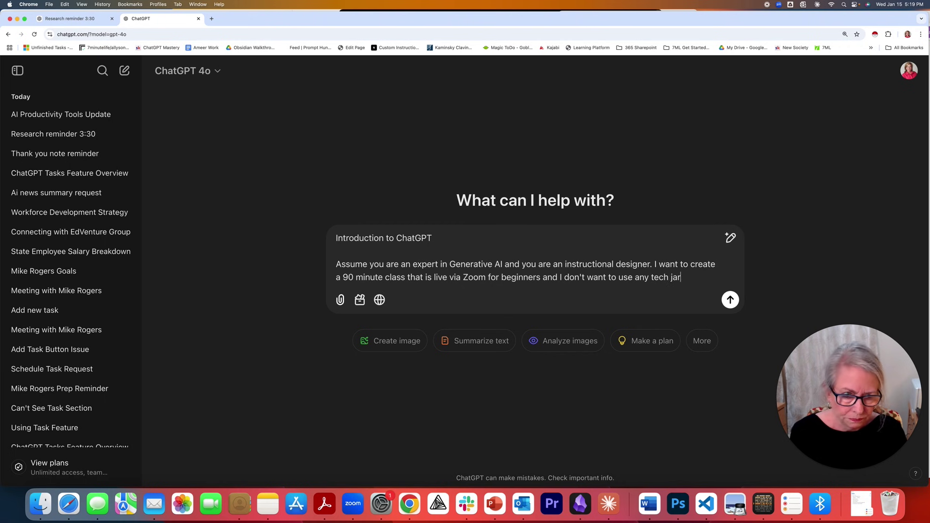
{"action": "type", "text": "gon."}
After a blank line, add the paragraph 'I need you to create a step by step launch plan for this huge project.'.
{"action": "key", "text": "shift+Return"}
{"action": "key", "text": "shift+Return"}
{"action": "type", "text": "I ne"}
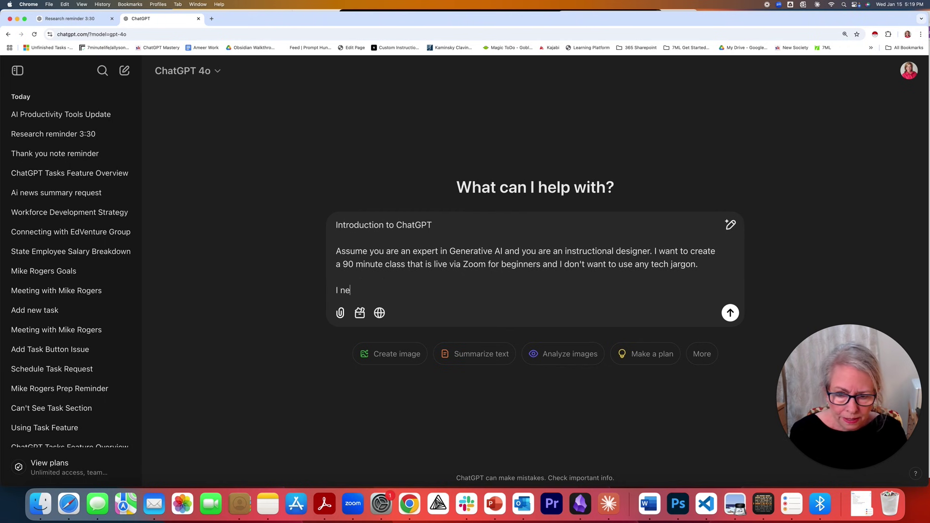
{"action": "type", "text": "ed you to cr"}
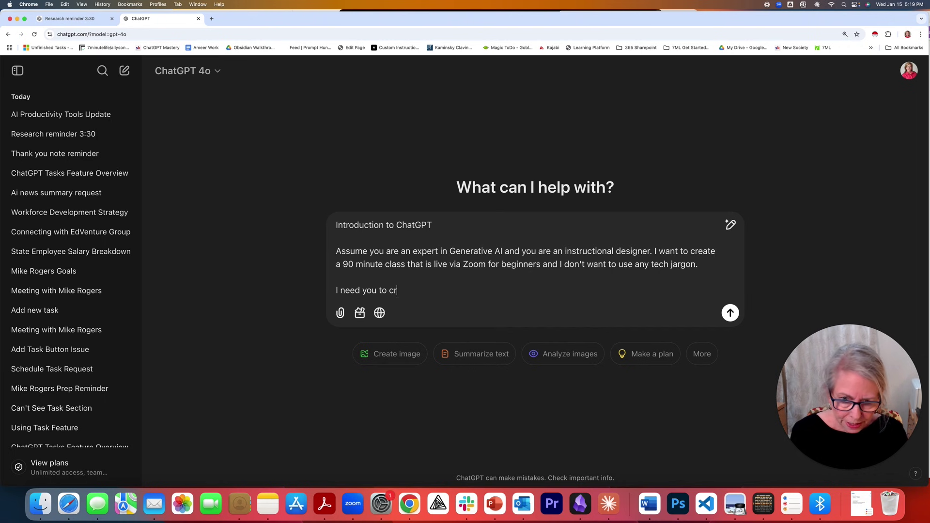
{"action": "type", "text": "eate a step "}
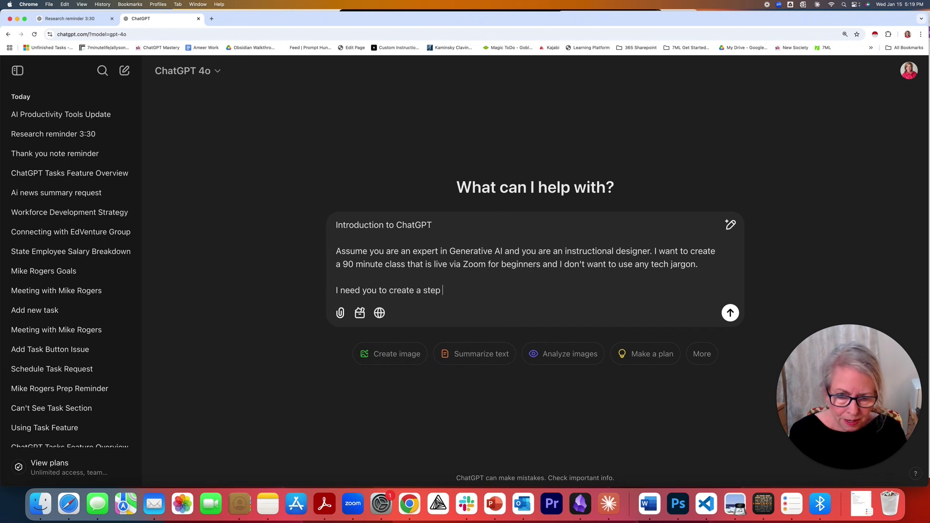
{"action": "type", "text": "by step"}
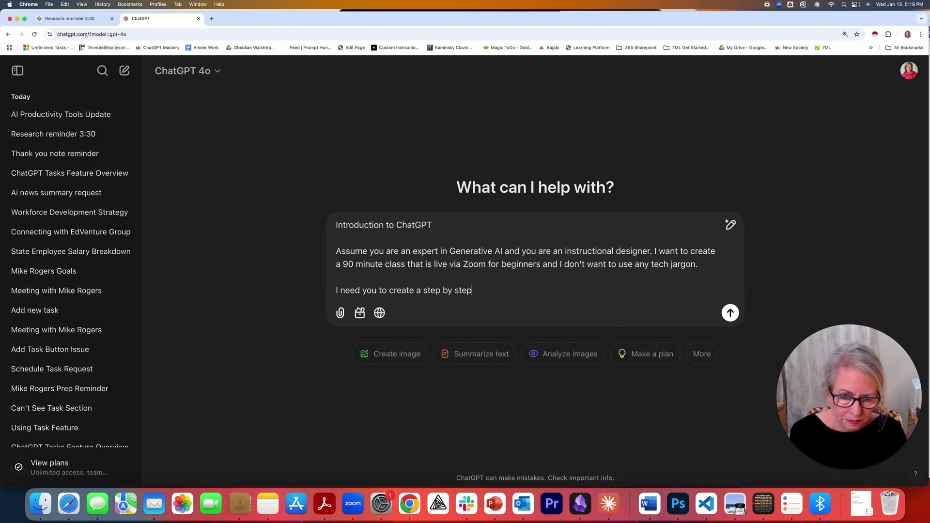
{"action": "type", "text": " launch"}
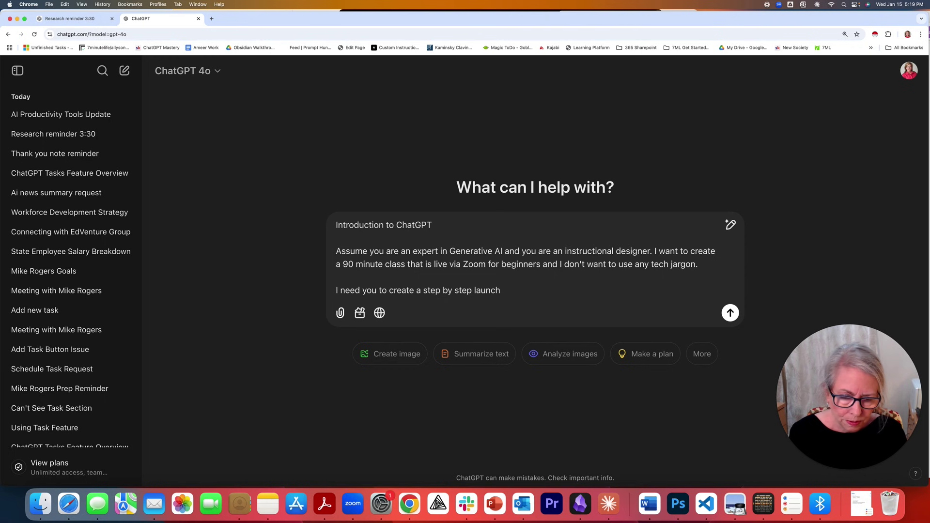
{"action": "type", "text": " plan for the"}
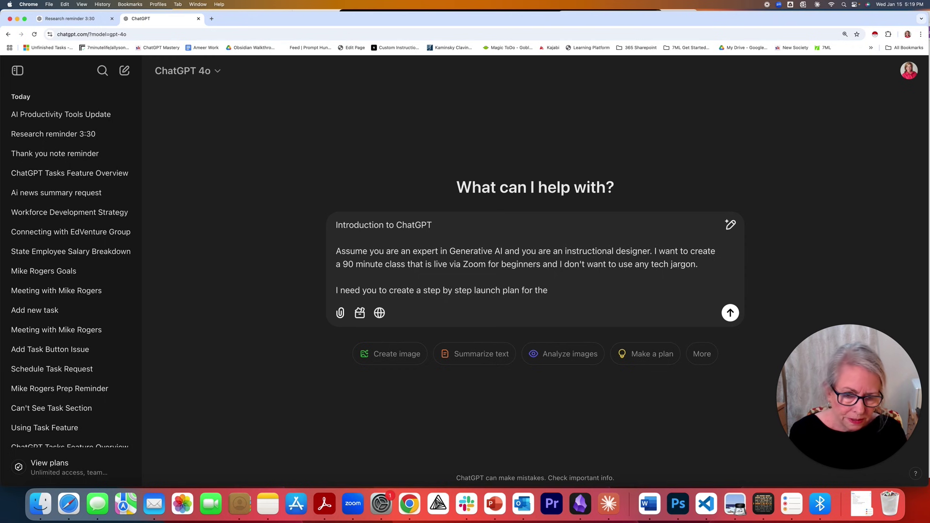
{"action": "key", "text": "BackSpace"}
{"action": "type", "text": "is "}
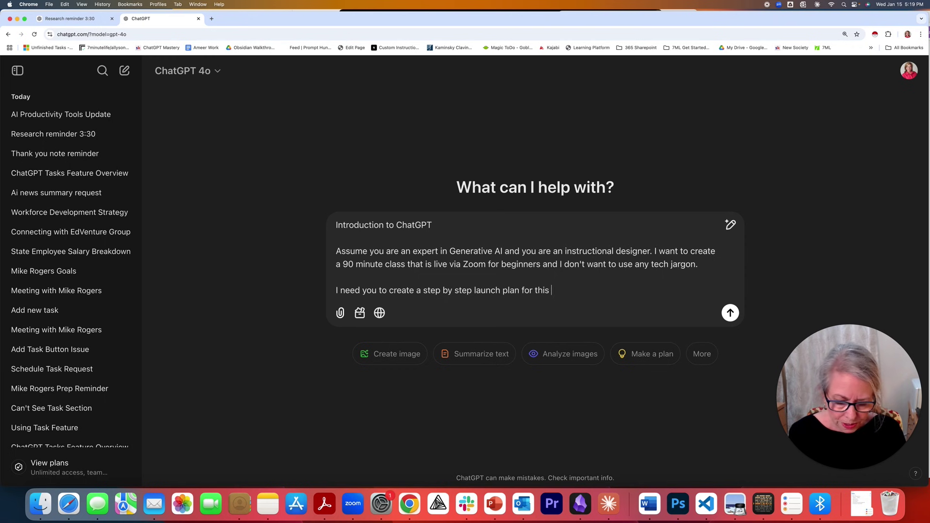
{"action": "type", "text": "huge proje"}
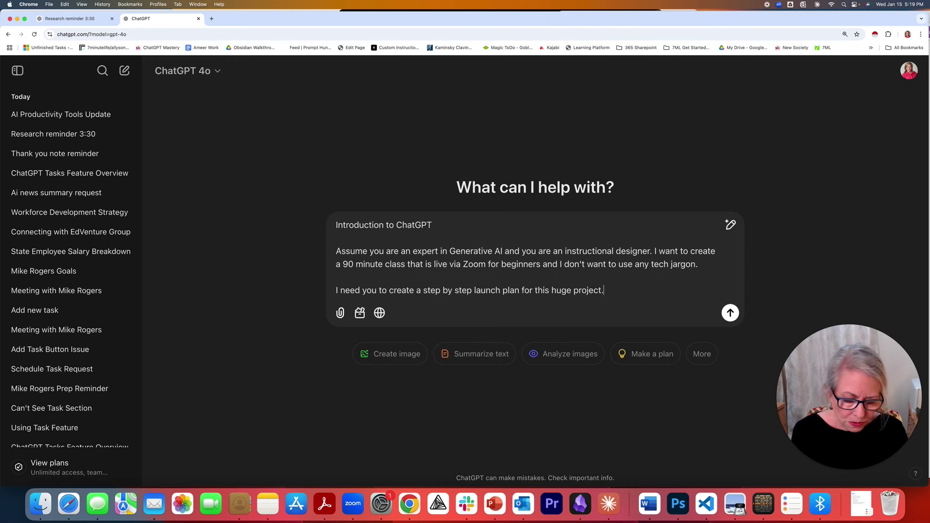
{"action": "type", "text": "ct."}
After a blank line below the launch plan request, add the line 'For example:' to the prompt.
{"action": "key", "text": "shift+Return"}
{"action": "key", "text": "shift+Return"}
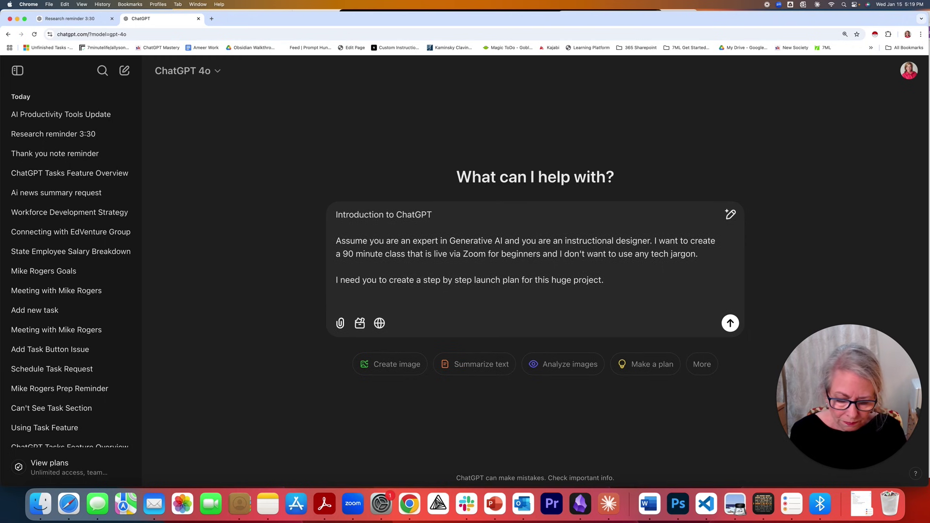
{"action": "type", "text": "For e"}
{"action": "type", "text": "xamp"}
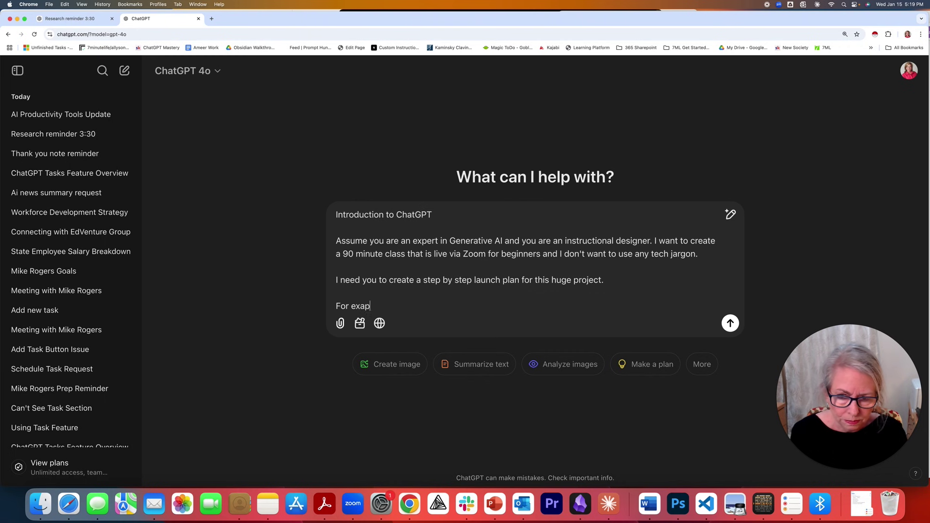
{"action": "type", "text": "le"}
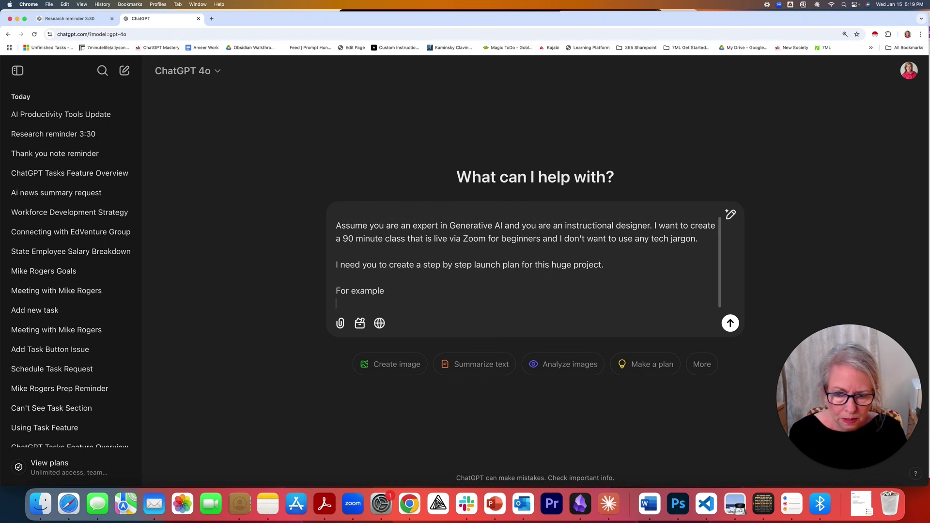
{"action": "type", "text": ":"}
{"action": "key", "text": "shift+Return"}
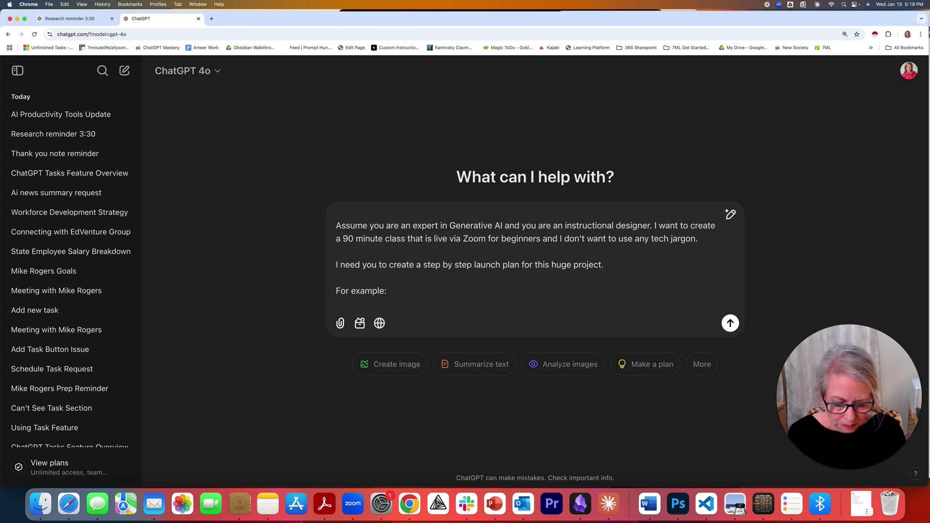
List '- Course curriculum' and '- Student handouts' on separate lines under 'For example:'.
{"action": "type", "text": "- Cours"}
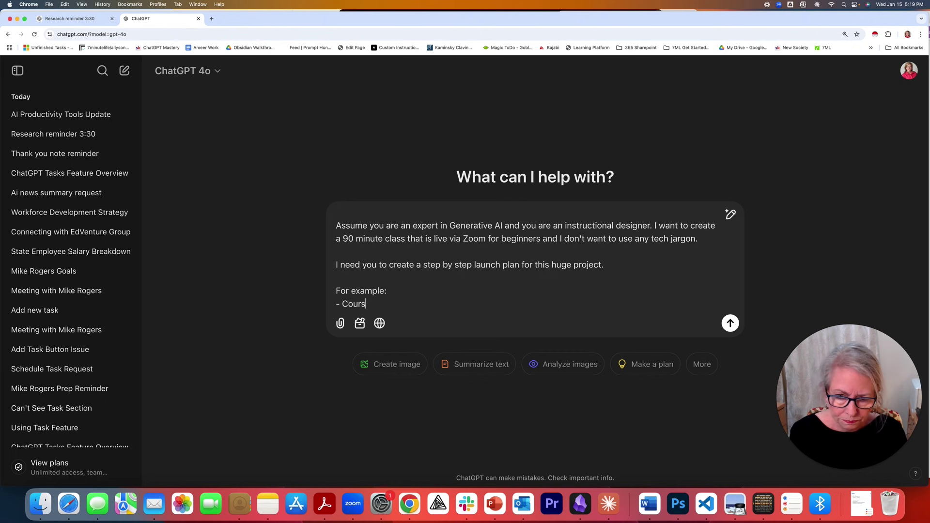
{"action": "type", "text": "e curri"}
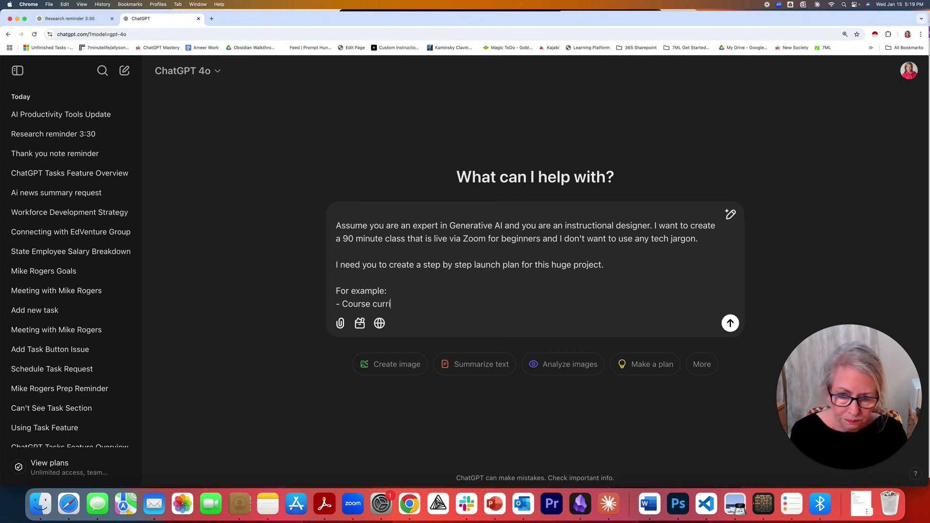
{"action": "type", "text": "culum"}
{"action": "key", "text": "shift+Return"}
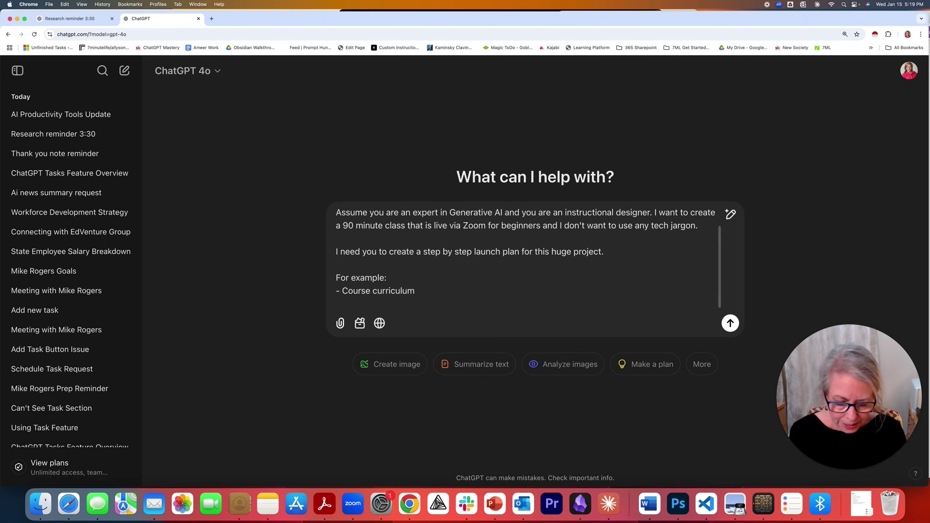
{"action": "type", "text": "- Student"}
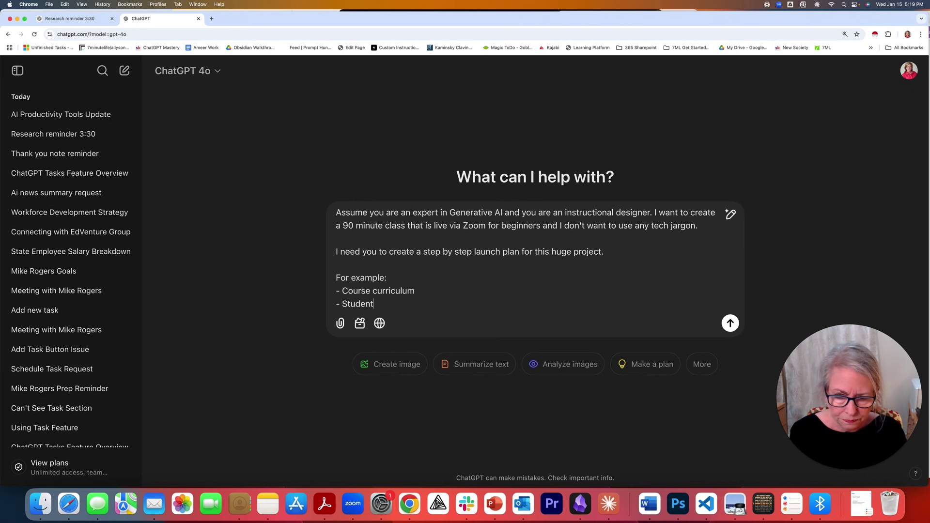
{"action": "type", "text": " Ha"}
{"action": "key", "text": "BackSpace"}
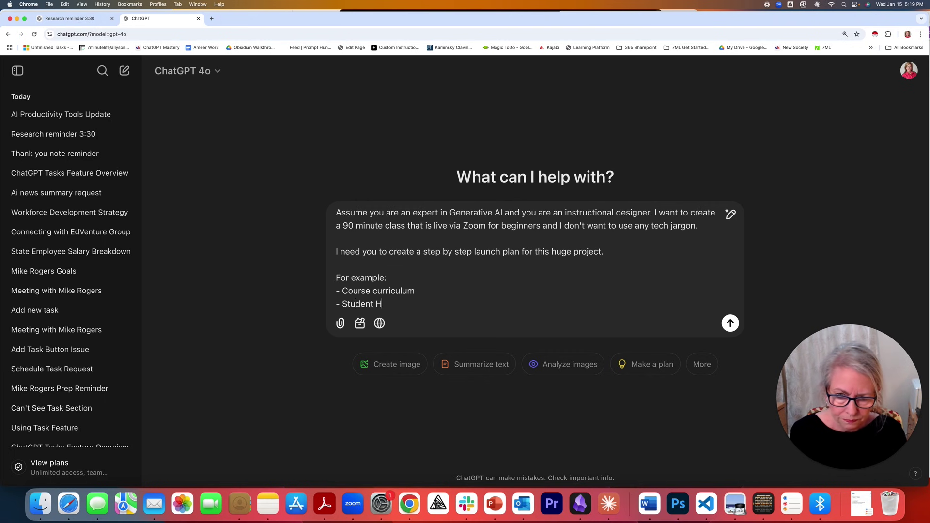
{"action": "key", "text": "BackSpace"}
{"action": "type", "text": "handout"}
{"action": "type", "text": "s"}
{"action": "key", "text": "shift+Return"}
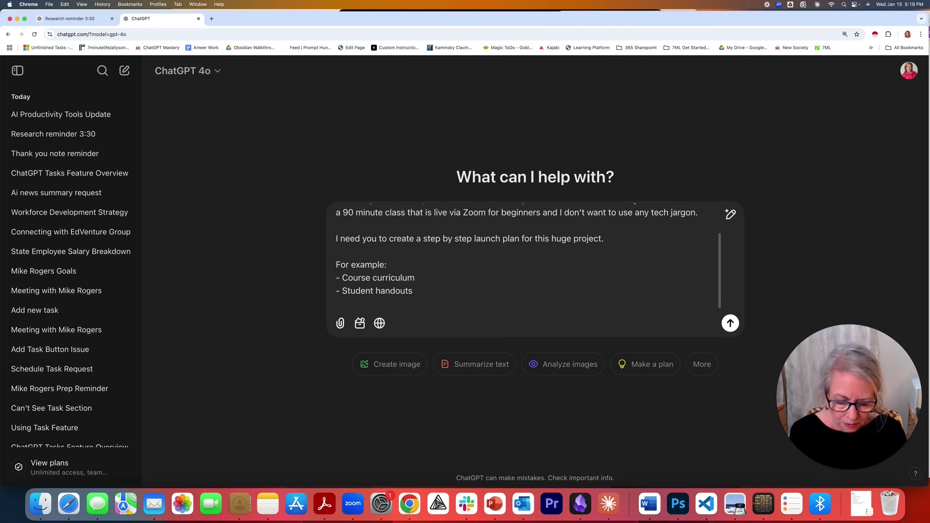
Add '- Website landing page' and '- Marketing plan' as further list lines and send the prompt.
{"action": "type", "text": "- Websi"}
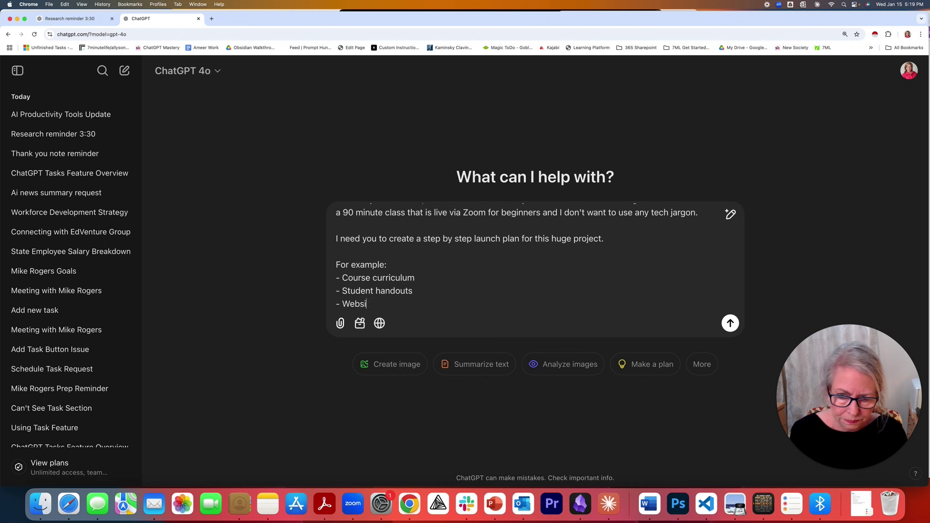
{"action": "type", "text": "te landing pag"}
{"action": "type", "text": "e"}
{"action": "key", "text": "shift+Return"}
{"action": "type", "text": "- Mak"}
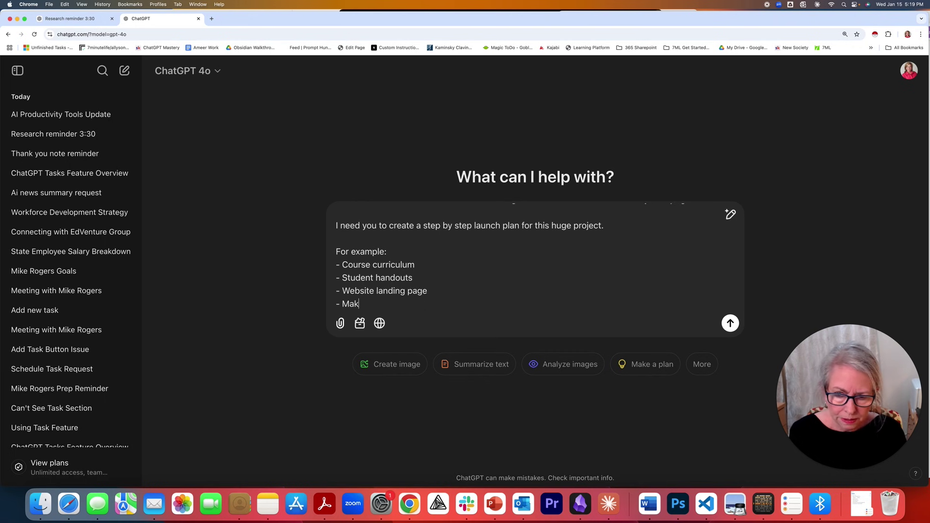
{"action": "key", "text": "BackSpace"}
{"action": "type", "text": "rketing p"}
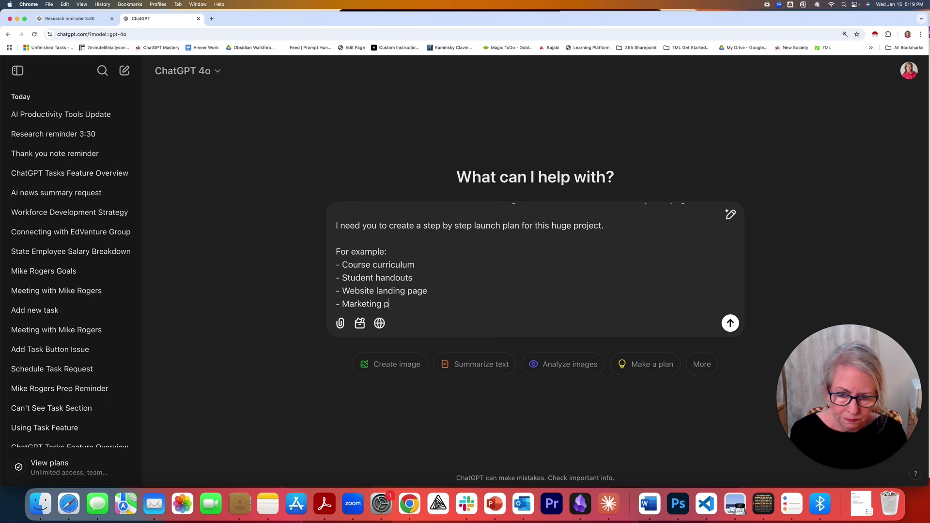
{"action": "type", "text": "lan"}
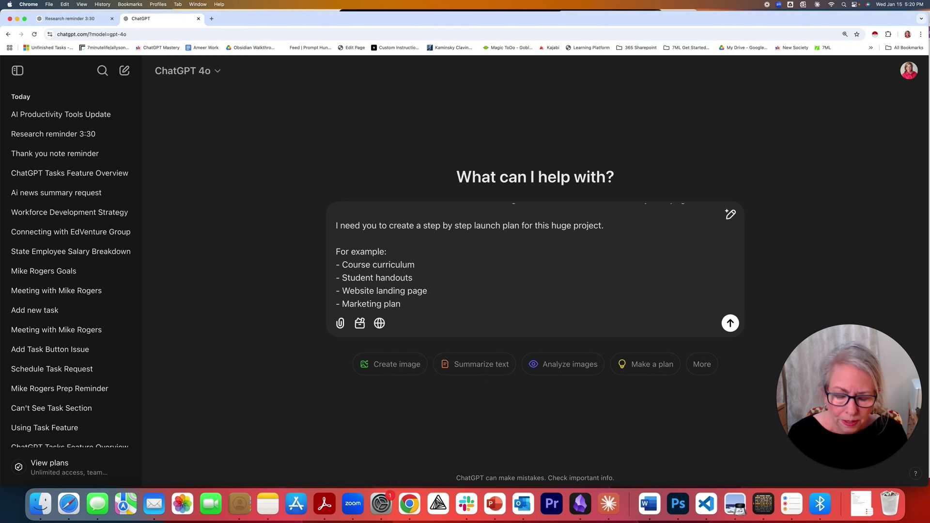
{"action": "key", "text": "Return"}
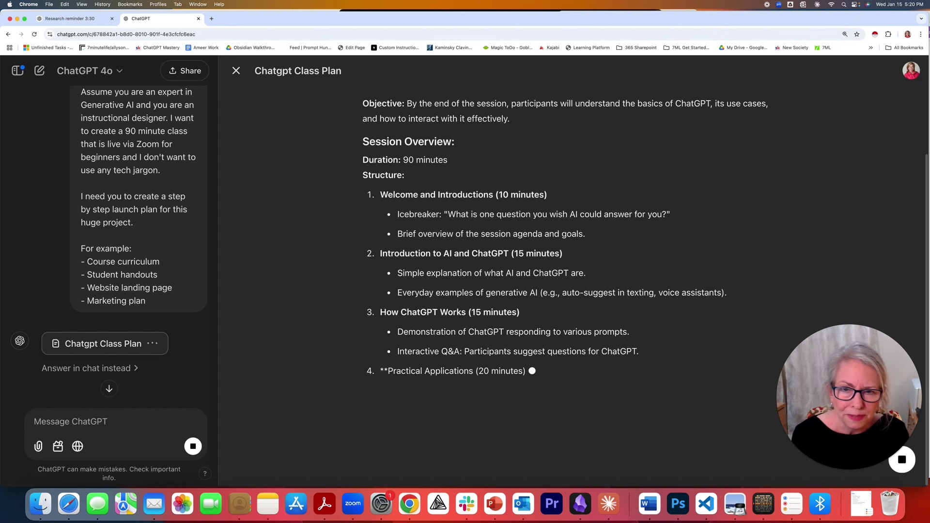
Review the generated class launch plan from the Course Curriculum section through Success Metrics.
{"action": "scroll", "coordinate": [445, 159], "scroll_direction": "up", "scroll_amount": 5}
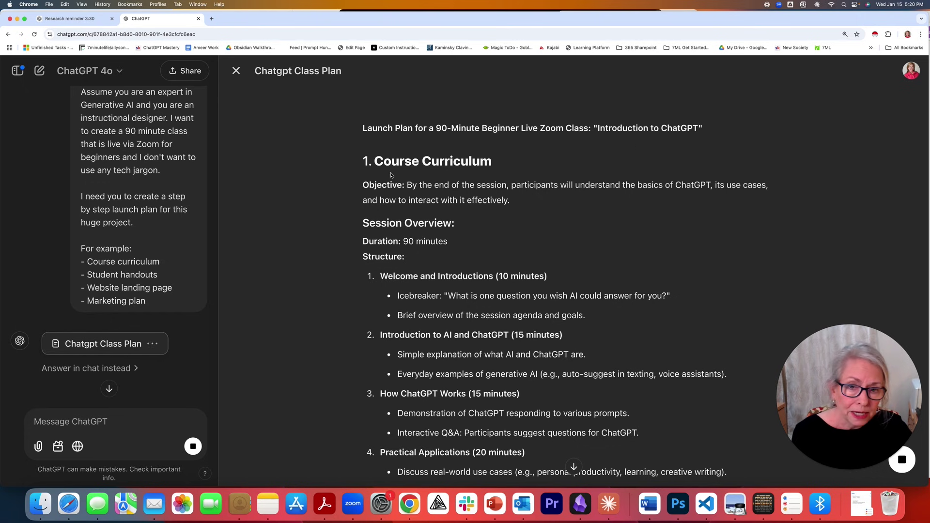
{"action": "scroll", "coordinate": [391, 175], "scroll_direction": "down", "scroll_amount": 7}
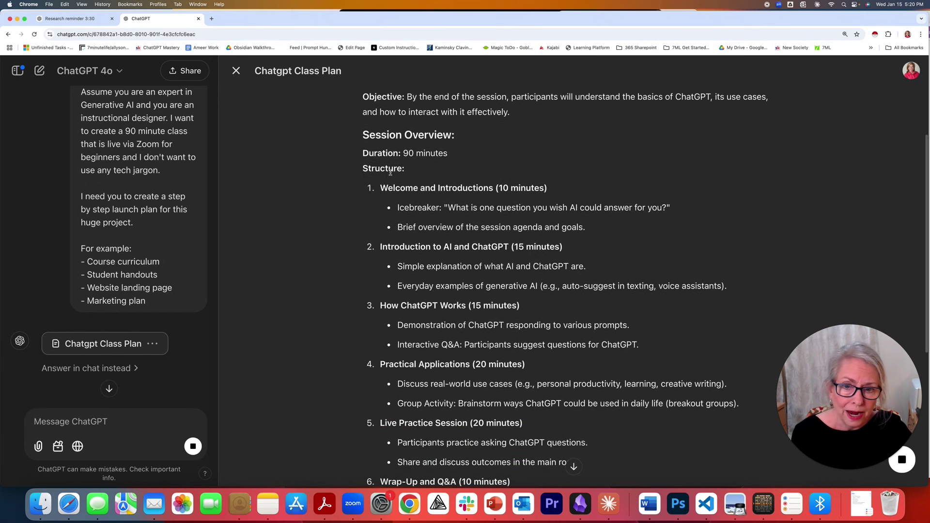
{"action": "scroll", "coordinate": [390, 172], "scroll_direction": "down", "scroll_amount": 10}
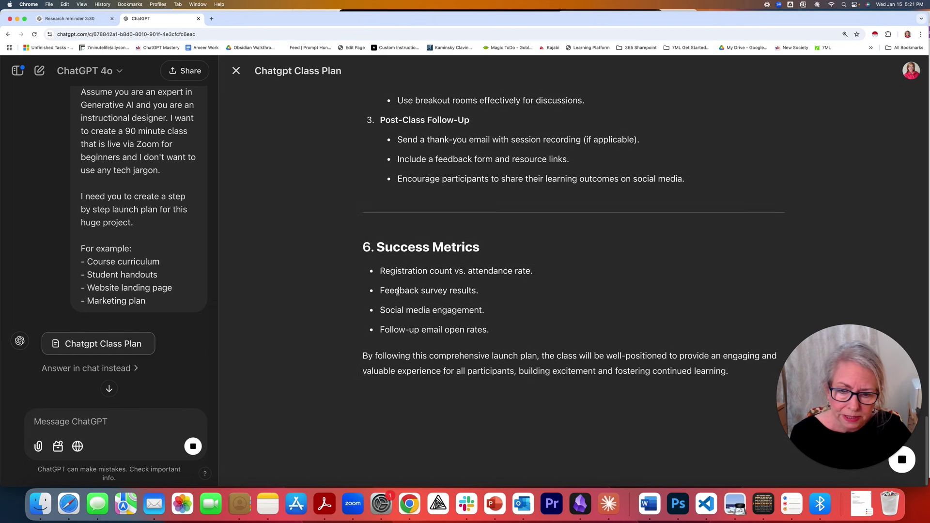
{"action": "scroll", "coordinate": [436, 293], "scroll_direction": "up", "scroll_amount": 10}
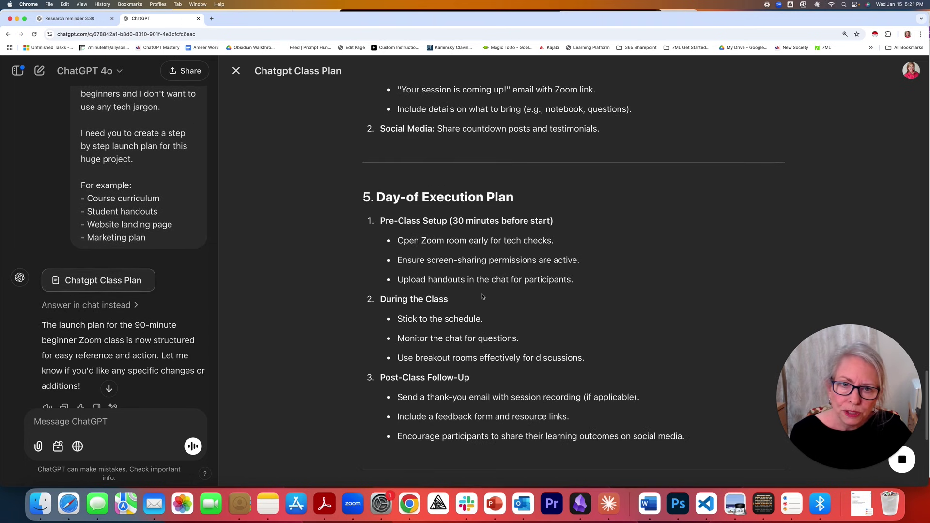
{"action": "scroll", "coordinate": [482, 294], "scroll_direction": "up", "scroll_amount": 20}
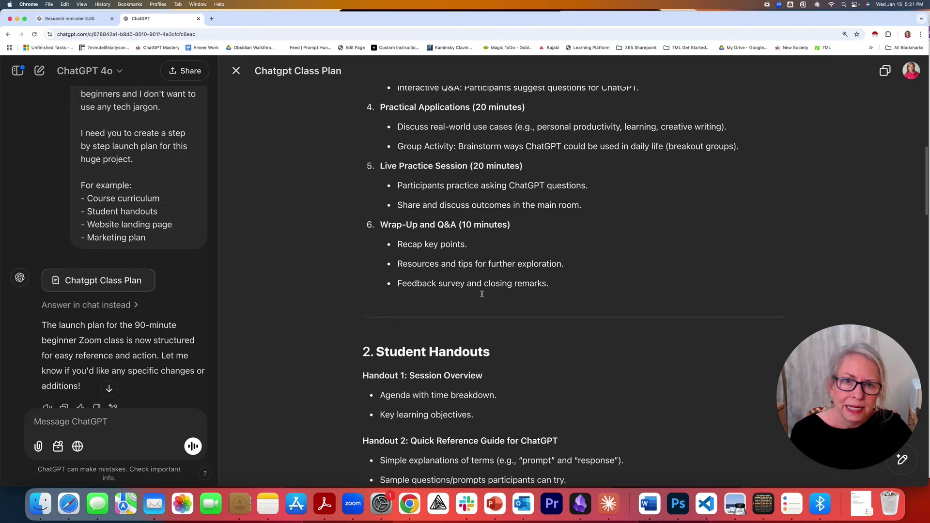
{"action": "scroll", "coordinate": [482, 294], "scroll_direction": "up", "scroll_amount": 10}
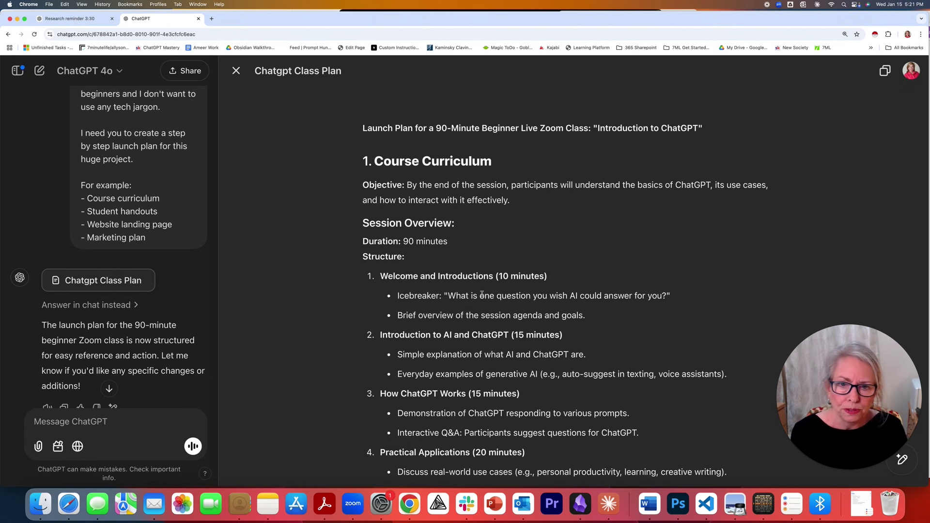
{"action": "scroll", "coordinate": [482, 293], "scroll_direction": "down", "scroll_amount": 20}
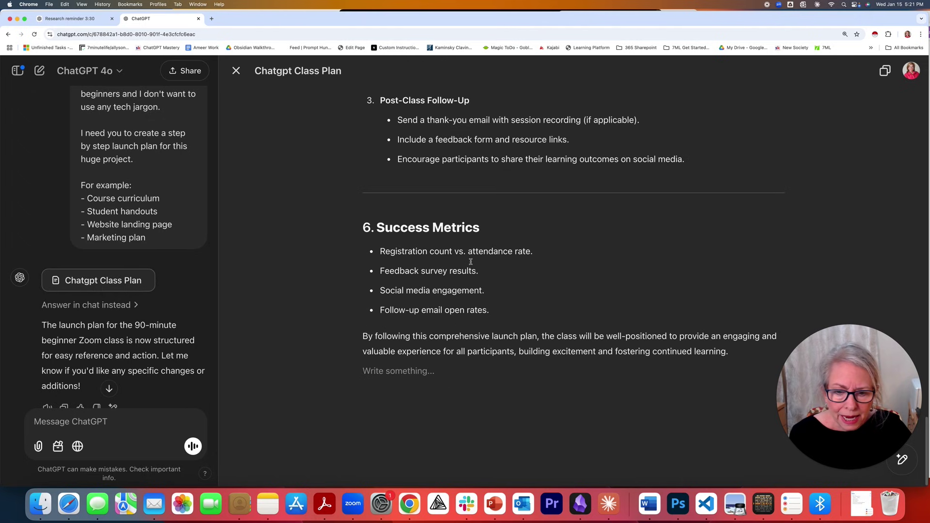
{"action": "left_click", "coordinate": [413, 369]}
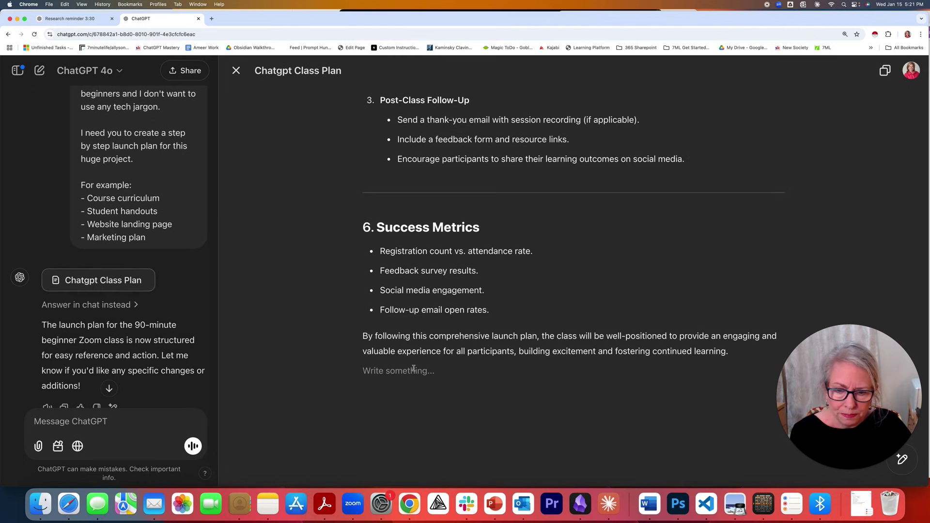
Start a follow-up chat message with 'Create a table with each of these 6 tasks and'.
{"action": "left_click", "coordinate": [89, 424]}
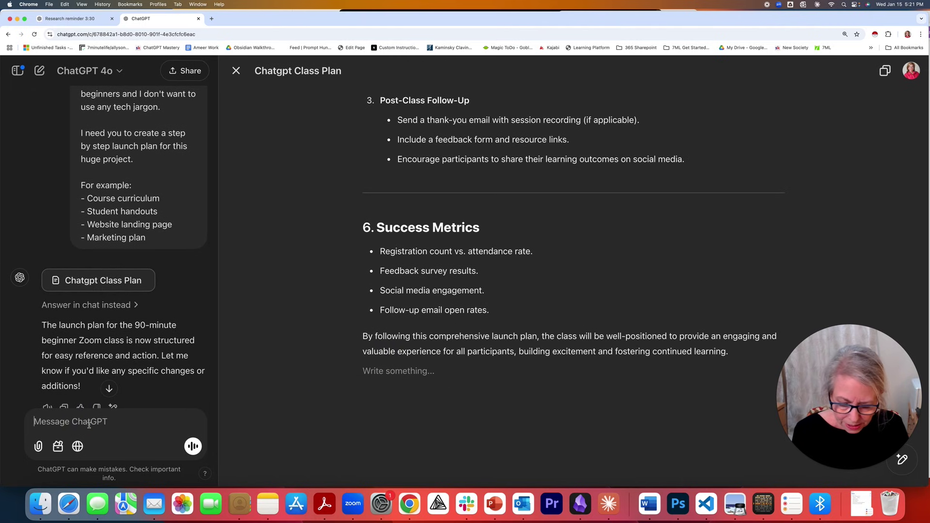
{"action": "type", "text": "Create a "}
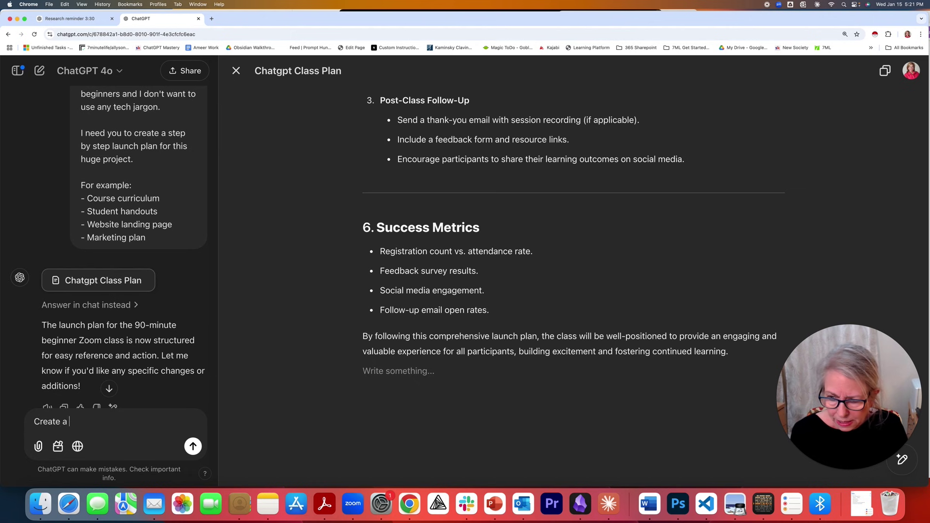
{"action": "type", "text": "table with "}
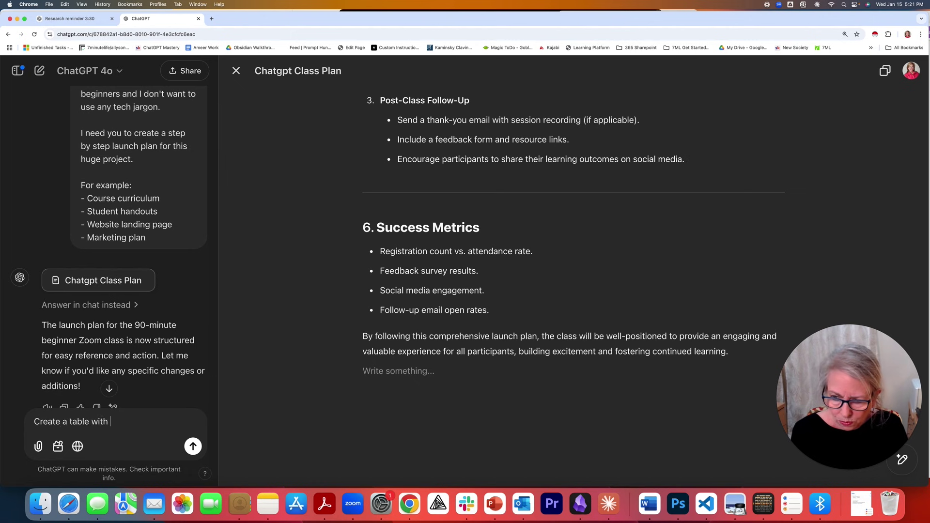
{"action": "type", "text": "each"}
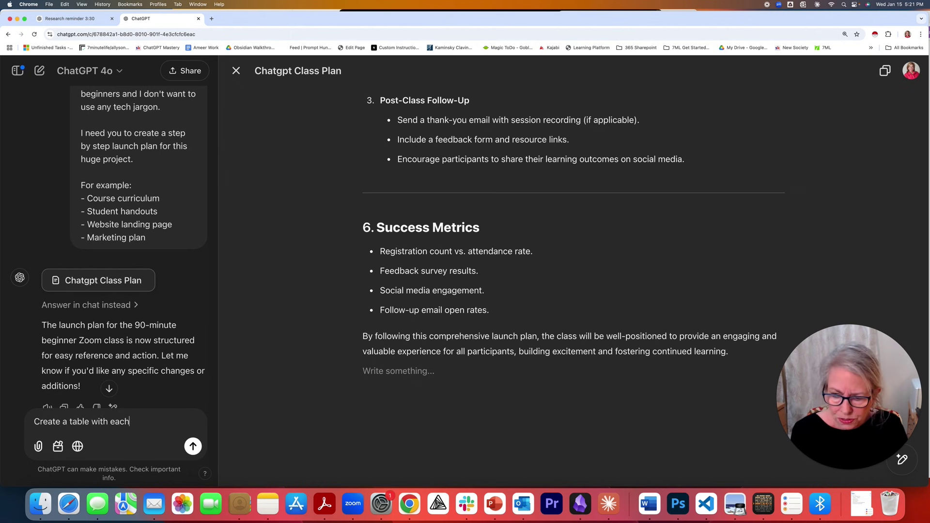
{"action": "type", "text": " of these "}
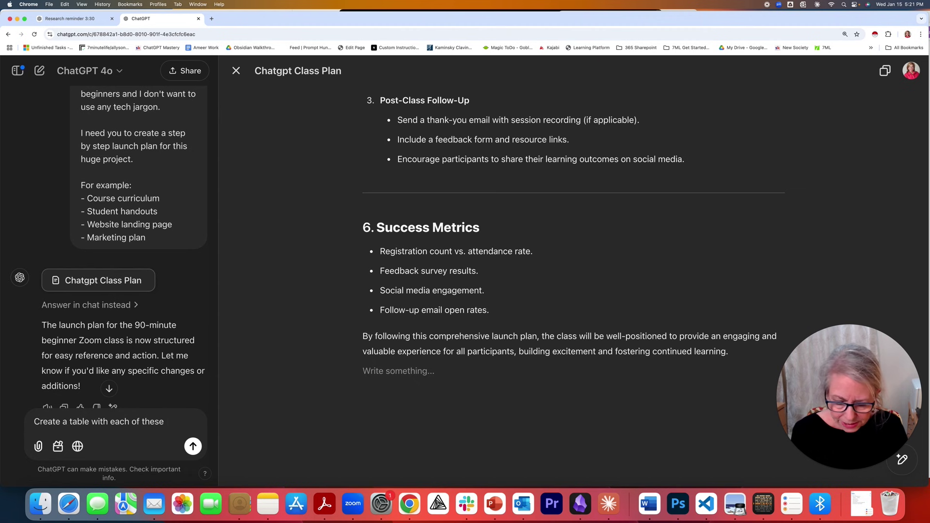
{"action": "type", "text": "6 tas"}
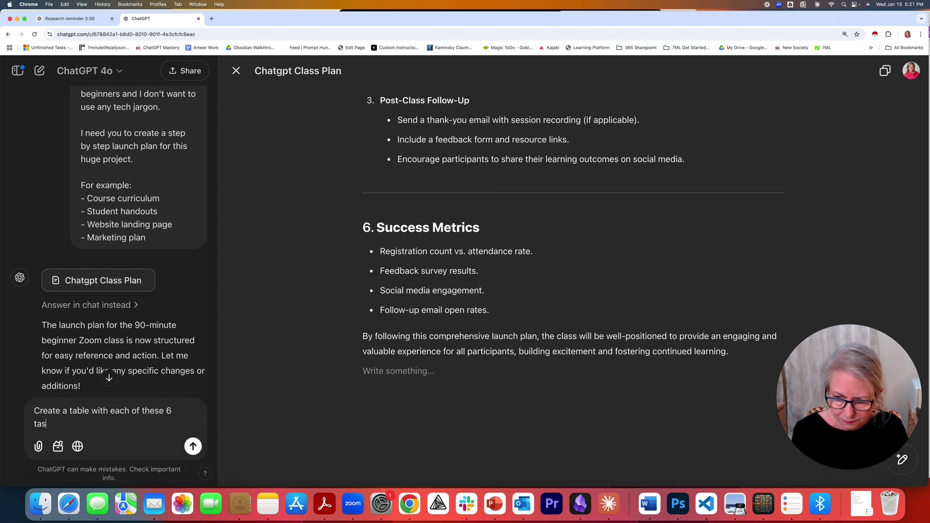
{"action": "type", "text": "ks and b"}
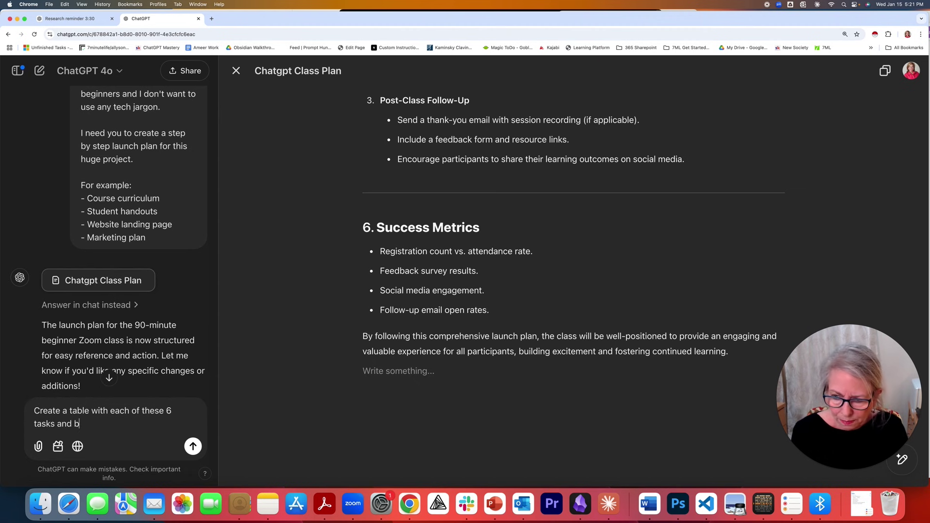
Complete the message with 'break the tasks into day by day micro-actions.', send it, and jump to the latest reply.
{"action": "type", "text": "reak the "}
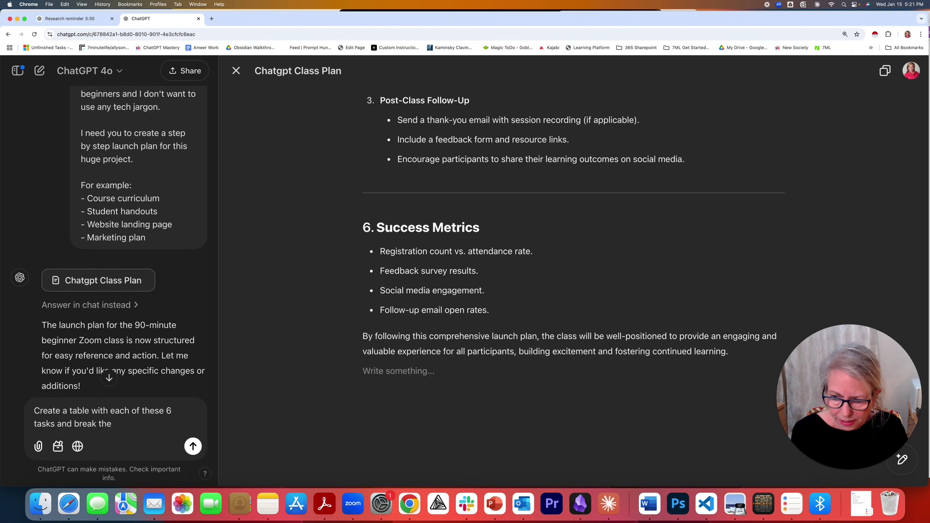
{"action": "type", "text": "tasks in"}
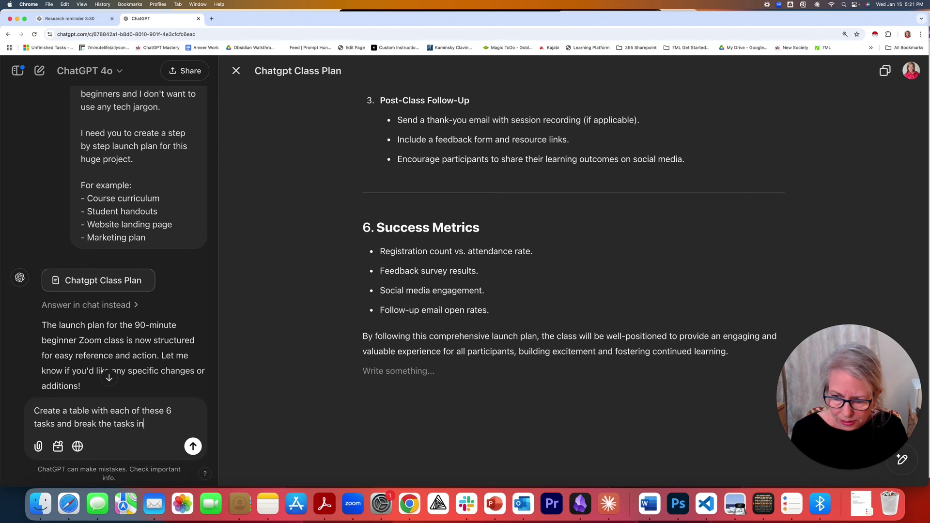
{"action": "type", "text": "to day b"}
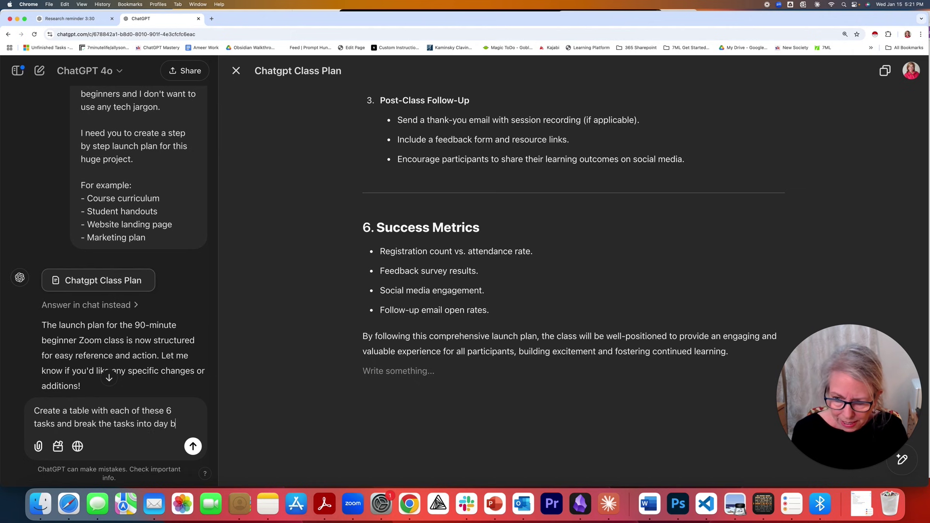
{"action": "type", "text": "y day"}
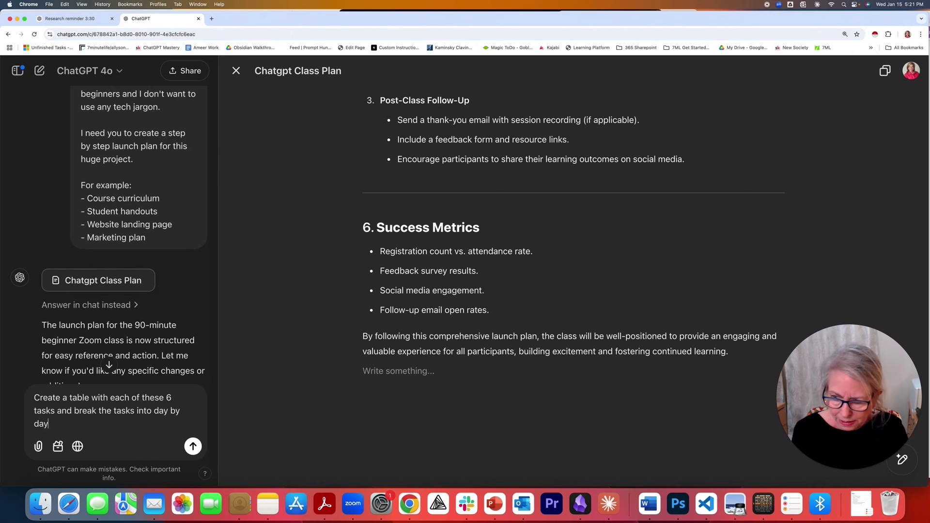
{"action": "type", "text": " mi"}
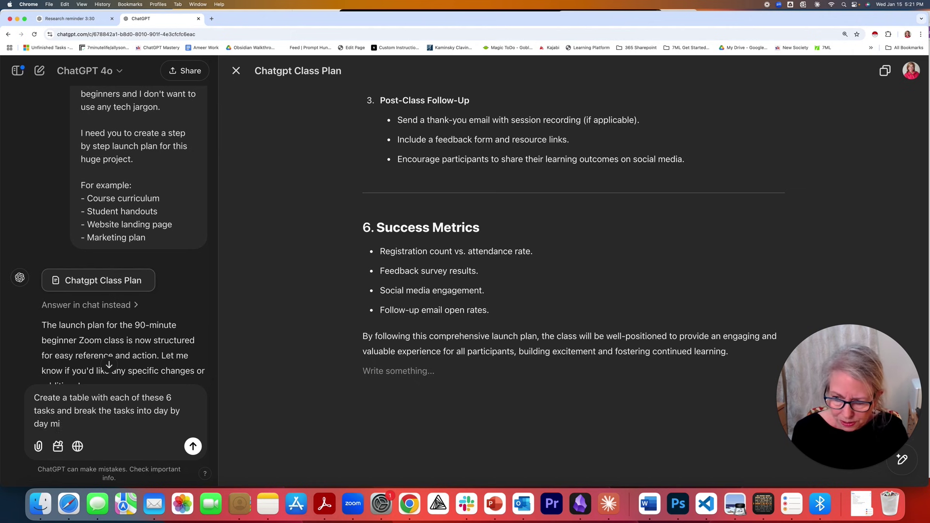
{"action": "type", "text": "ncro "}
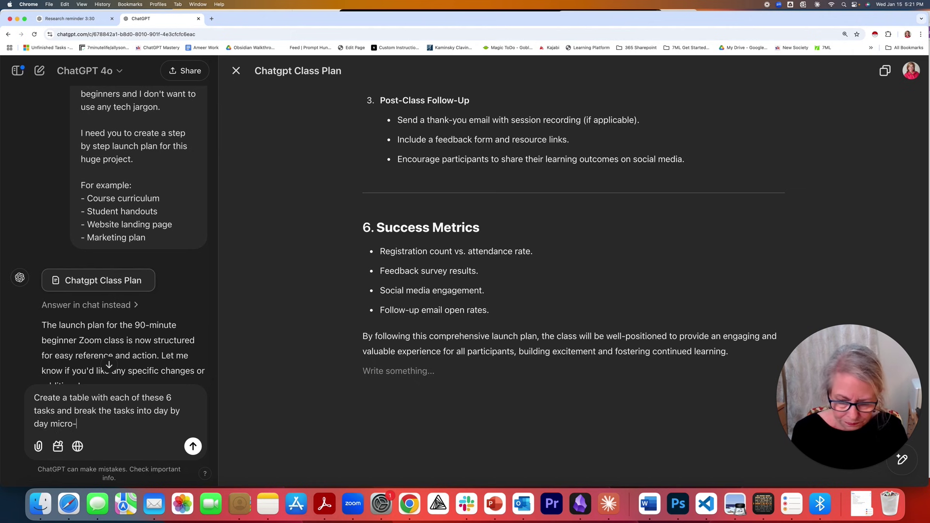
{"action": "type", "text": "actions."}
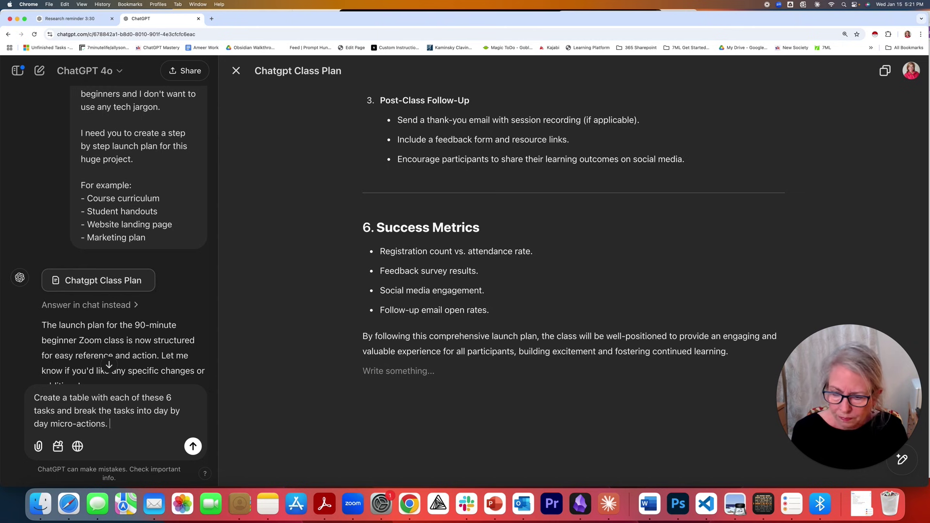
{"action": "key", "text": "Return"}
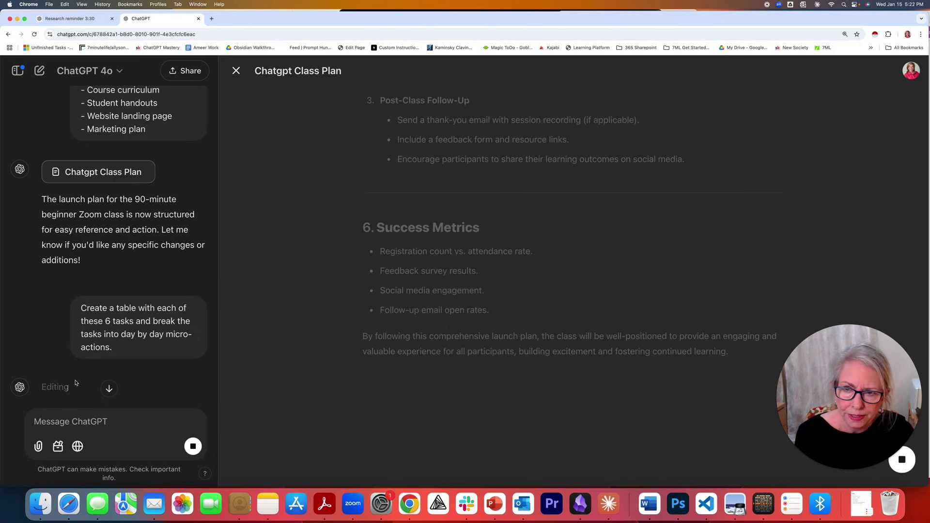
{"action": "left_click", "coordinate": [109, 387]}
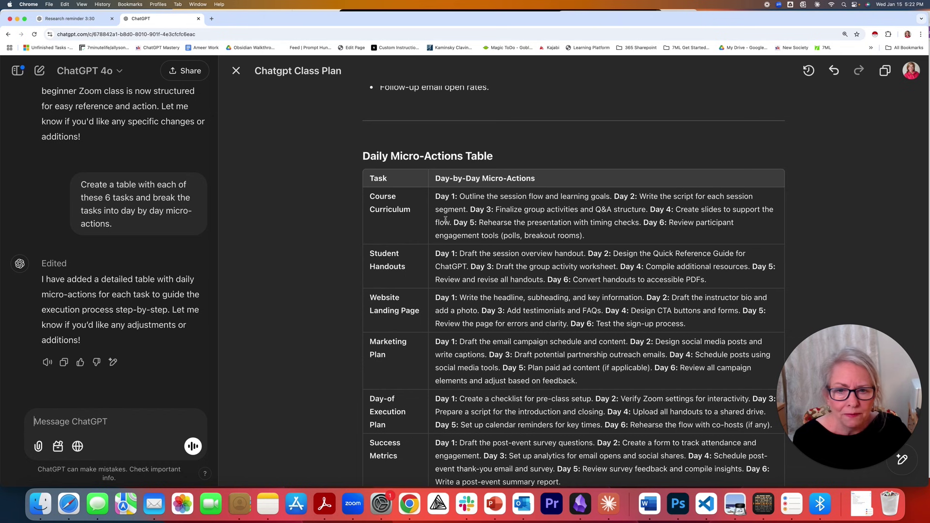
Highlight the Day 1 and Day 2 micro-actions in the Course Curriculum row of the Daily Micro-Actions Table.
{"action": "left_click_drag", "start_coordinate": [434, 197], "coordinate": [614, 197]}
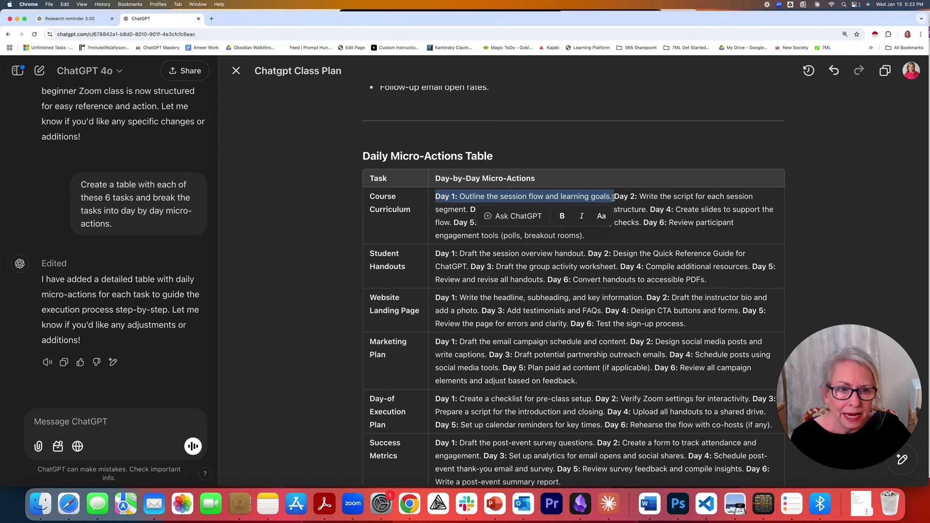
{"action": "left_click_drag", "start_coordinate": [615, 196], "coordinate": [470, 209]}
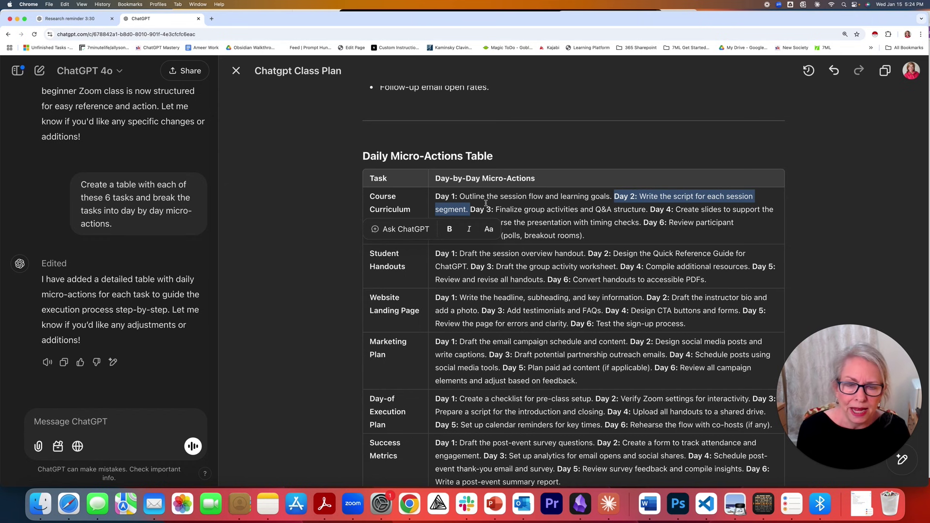
{"action": "scroll", "coordinate": [485, 203], "scroll_direction": "down", "scroll_amount": 1}
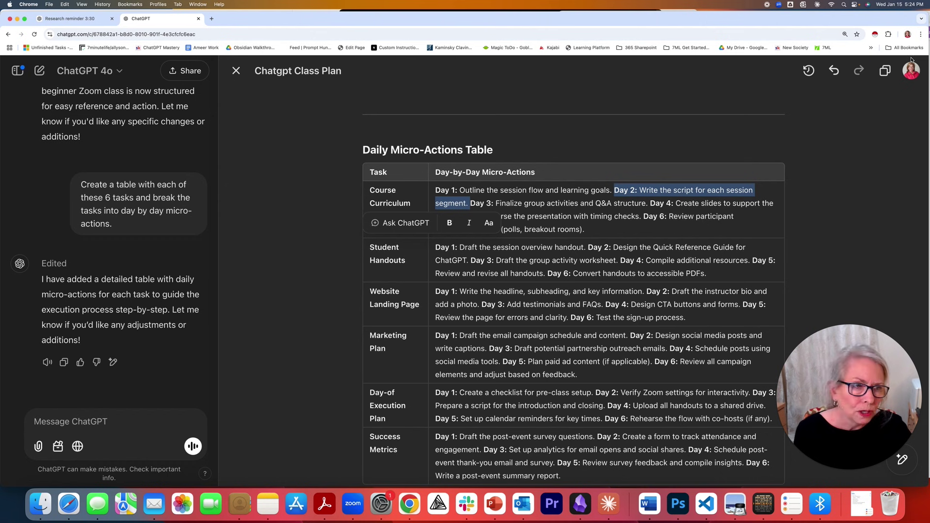
Close the Chatgpt Class Plan canvas and open the Tasks page listing scheduled and completed tasks.
{"action": "left_click", "coordinate": [910, 76]}
{"action": "left_click", "coordinate": [830, 98]}
{"action": "scroll", "coordinate": [830, 97], "scroll_direction": "up", "scroll_amount": 5}
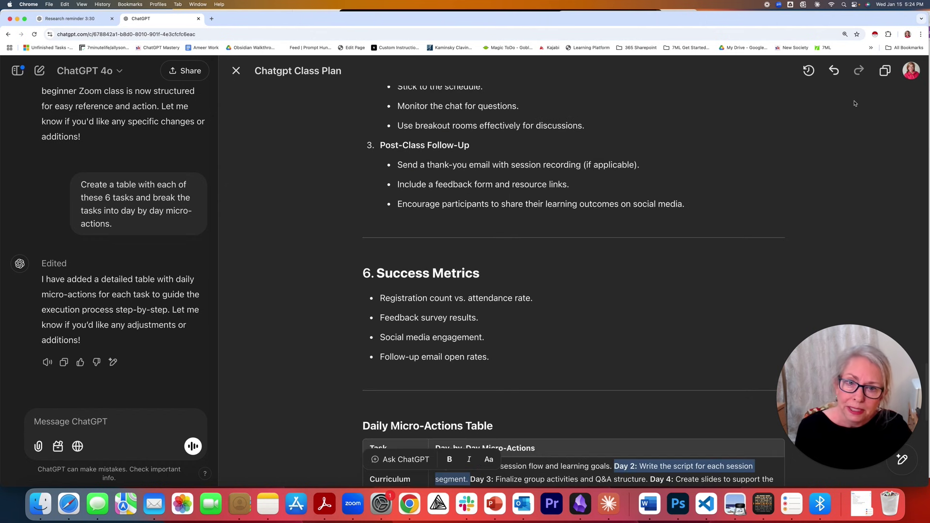
{"action": "left_click", "coordinate": [913, 75]}
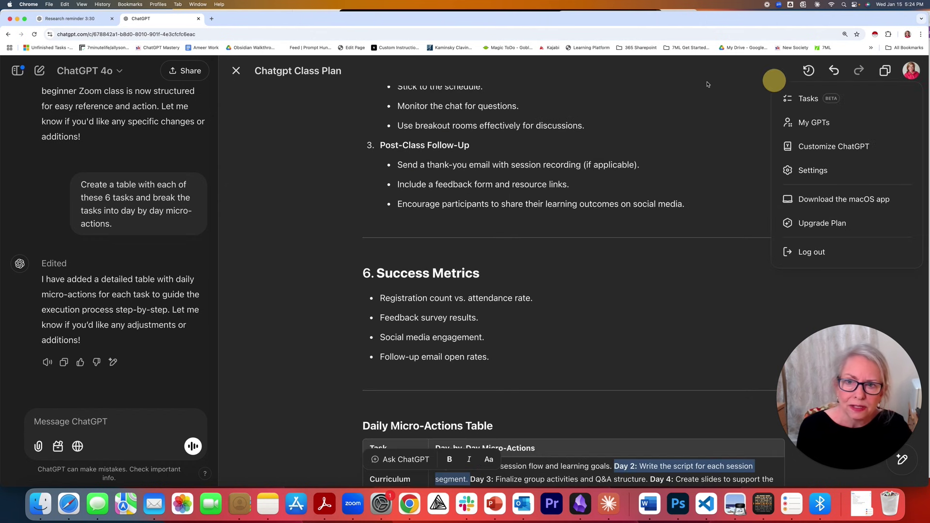
{"action": "left_click", "coordinate": [238, 71]}
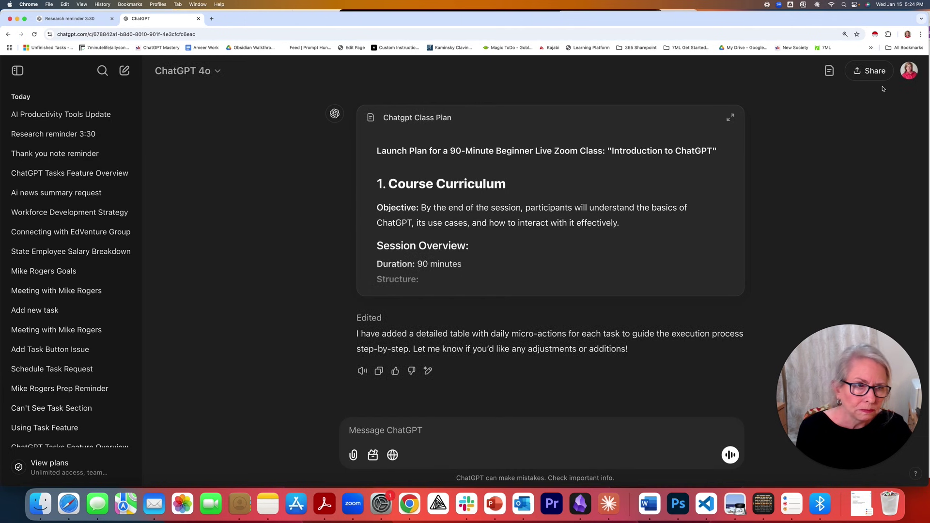
{"action": "left_click", "coordinate": [896, 77]}
{"action": "left_click", "coordinate": [845, 120]}
{"action": "left_click", "coordinate": [909, 74]}
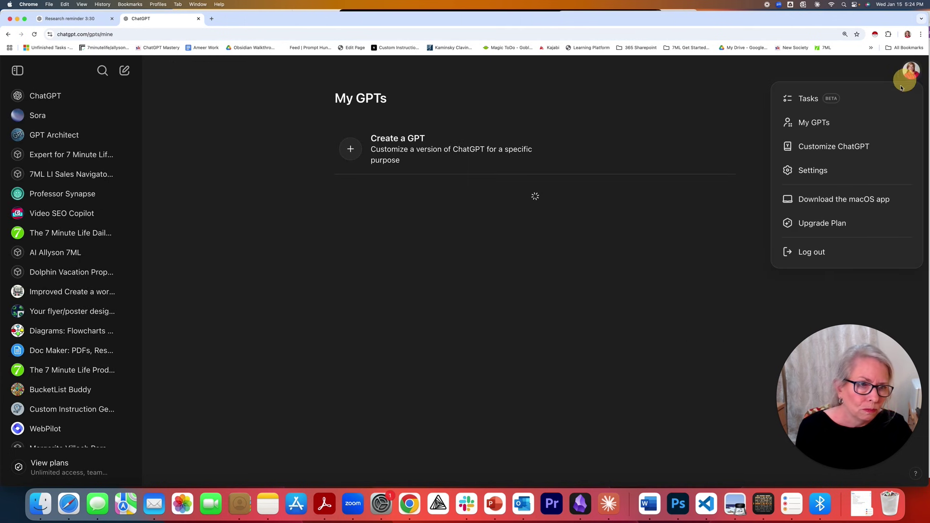
{"action": "left_click", "coordinate": [862, 100]}
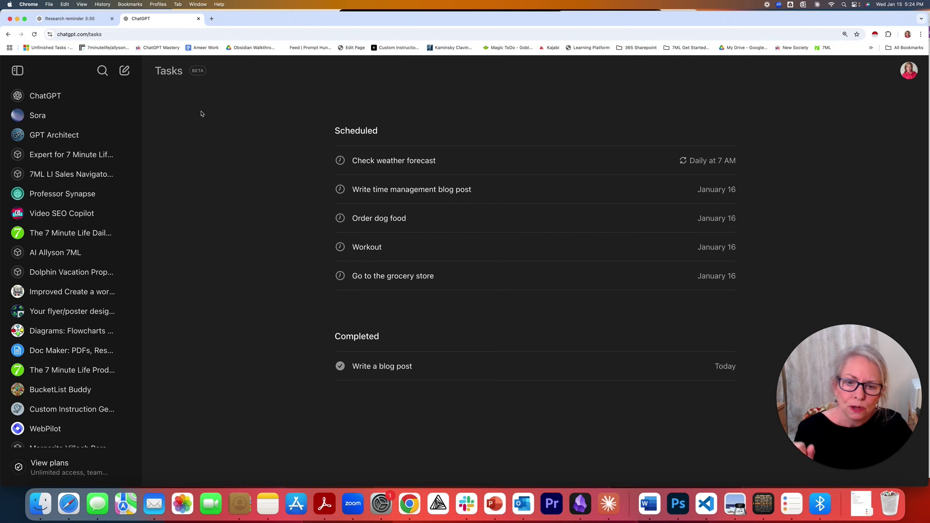
Open the 'Write time management blog post' task, highlight its instructions, and close it without changes.
{"action": "left_click", "coordinate": [432, 193]}
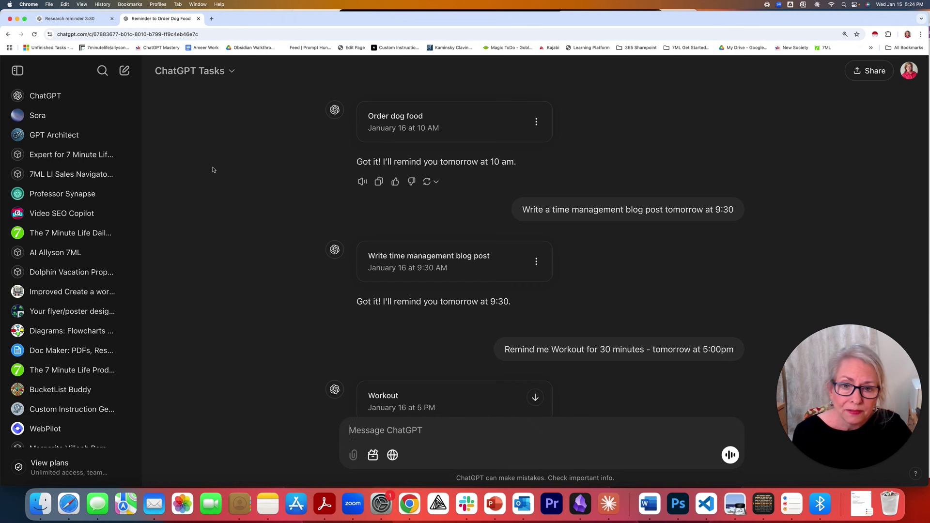
{"action": "left_click", "coordinate": [401, 263]}
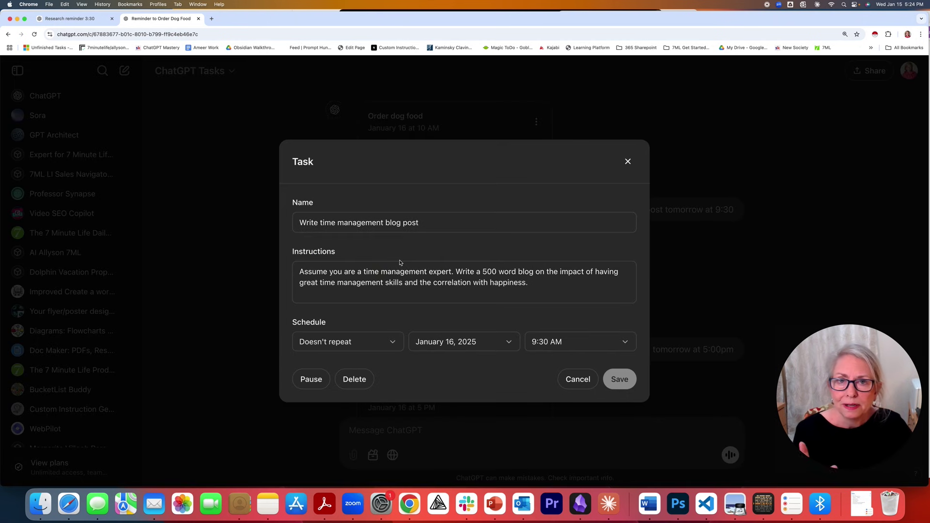
{"action": "left_click_drag", "start_coordinate": [299, 269], "coordinate": [546, 280]}
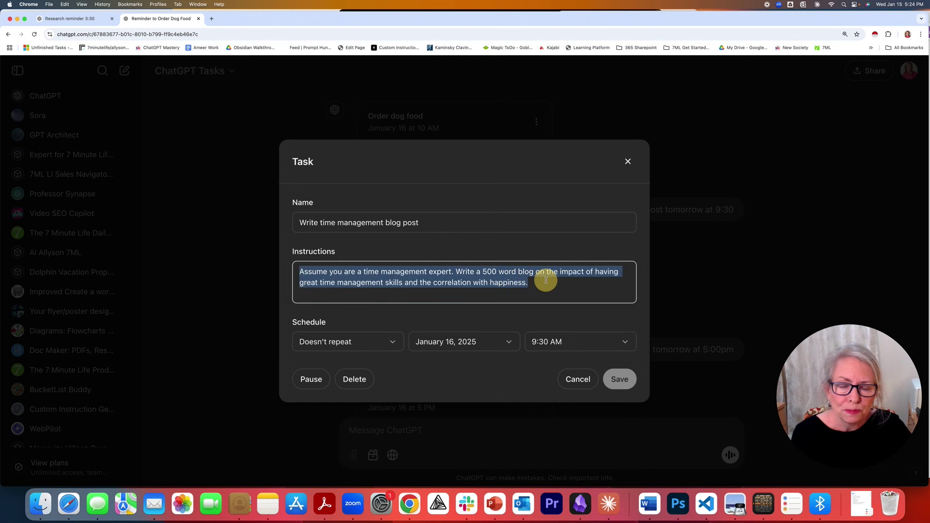
{"action": "left_click", "coordinate": [628, 162]}
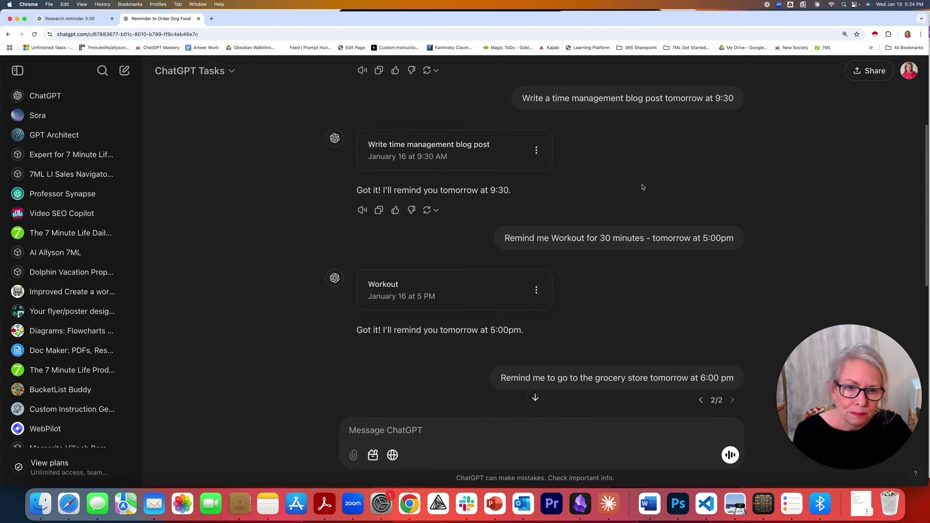
Examine the Workout task's instructions and schedule, cancel the dialog, and review the remaining reminders in the chat.
{"action": "left_click", "coordinate": [381, 224]}
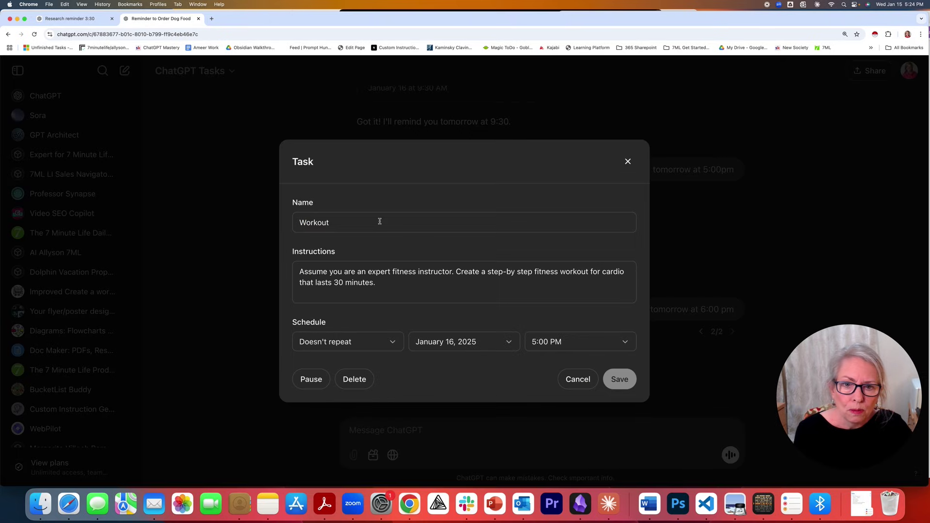
{"action": "left_click", "coordinate": [576, 378]}
{"action": "scroll", "coordinate": [596, 212], "scroll_direction": "down", "scroll_amount": 3}
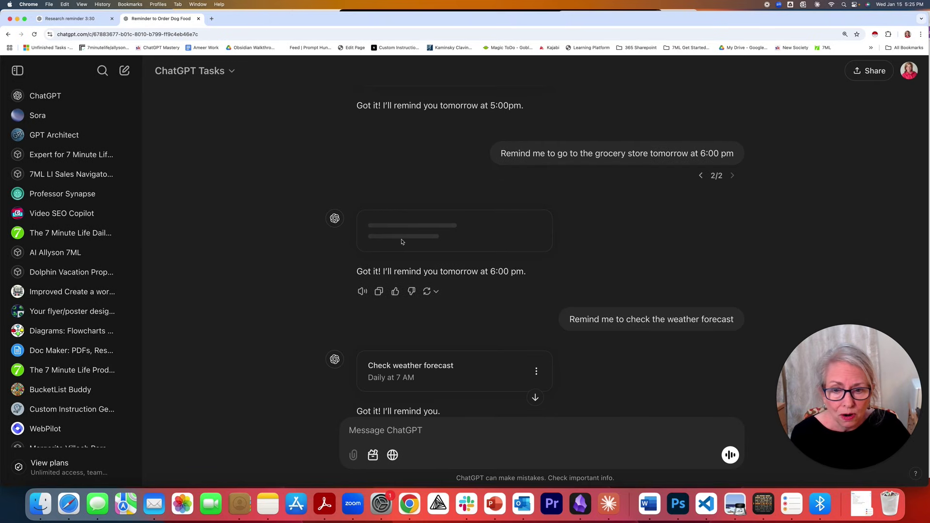
{"action": "scroll", "coordinate": [576, 217], "scroll_direction": "down", "scroll_amount": 1}
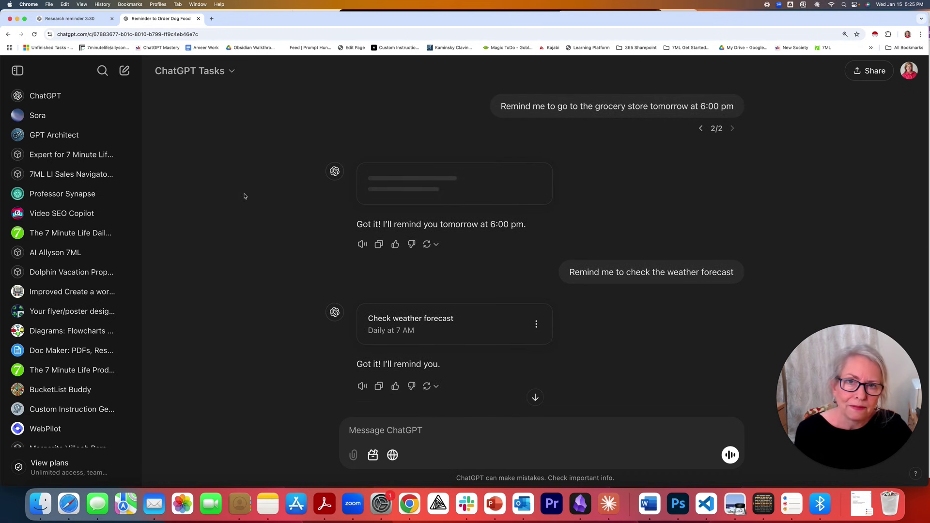
Show the available ChatGPT models for this chat.
{"action": "left_click", "coordinate": [231, 73]}
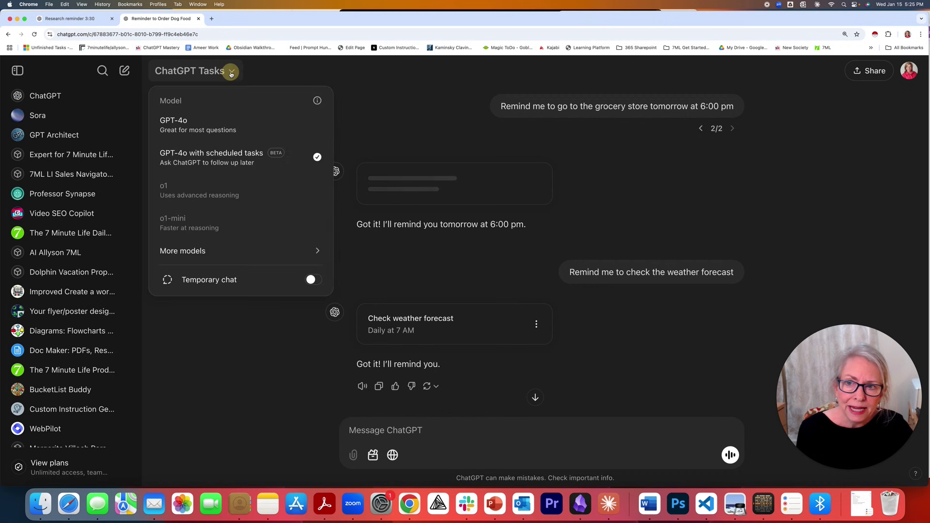